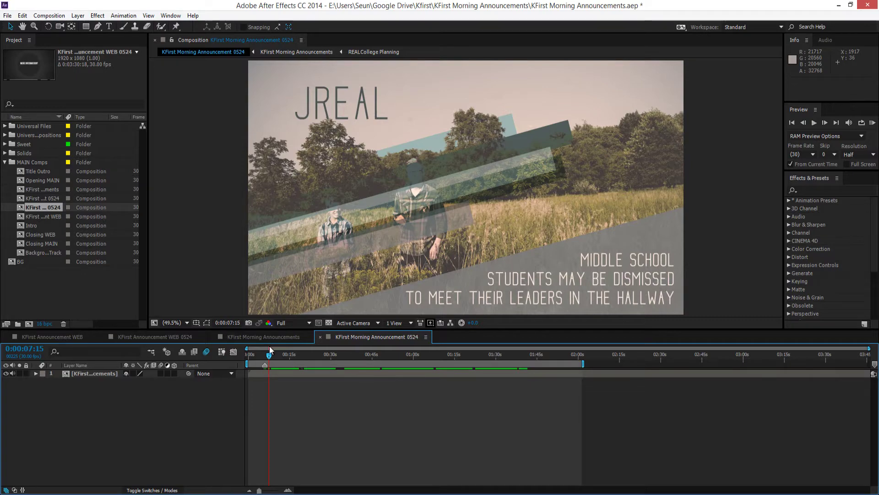
Step: Scrub through the KFirst Morning Announcement 0524 timeline and add the composition to the render queue
left_click_drag(270, 353, 411, 353)
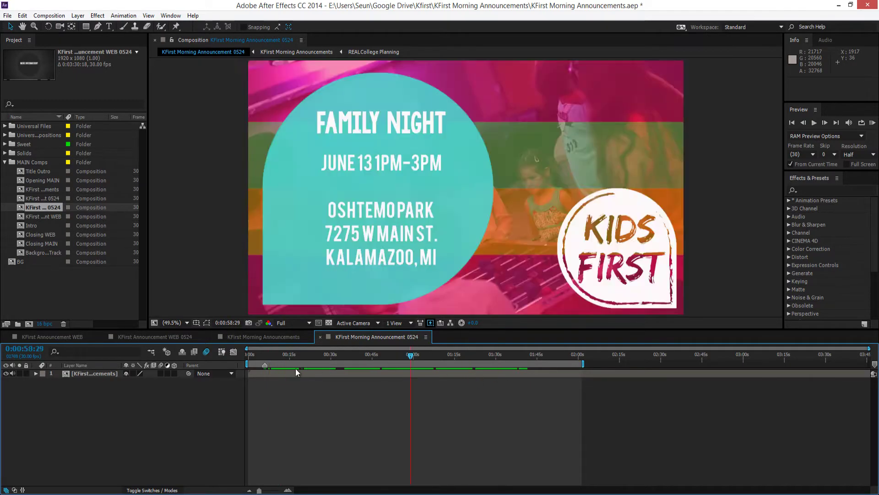
left_click_drag(296, 372, 263, 376)
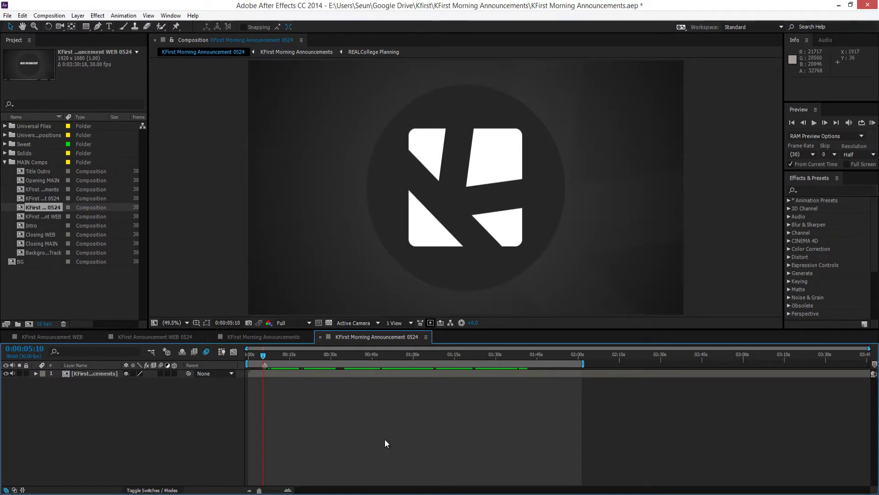
left_click(38, 14)
left_click(62, 96)
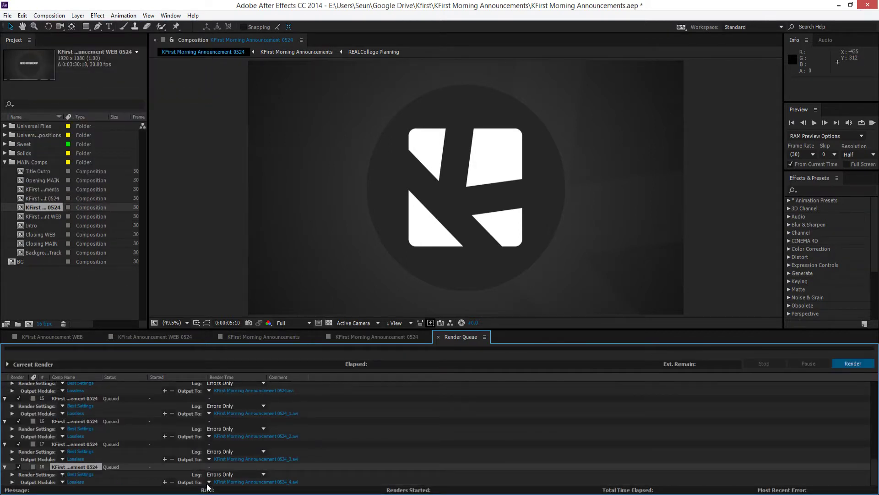
Step: Review the output module presets offered for the last queued render item, and close the Render Queue
left_click(209, 481)
left_click(67, 482)
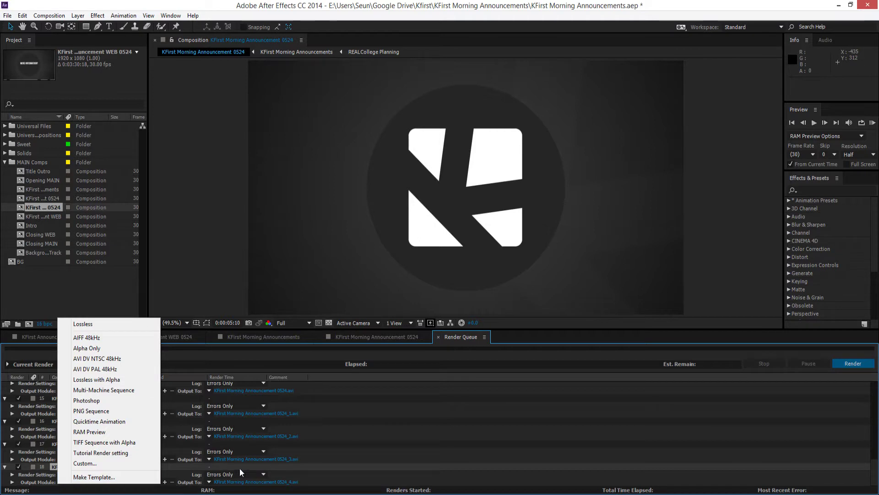
left_click(290, 467)
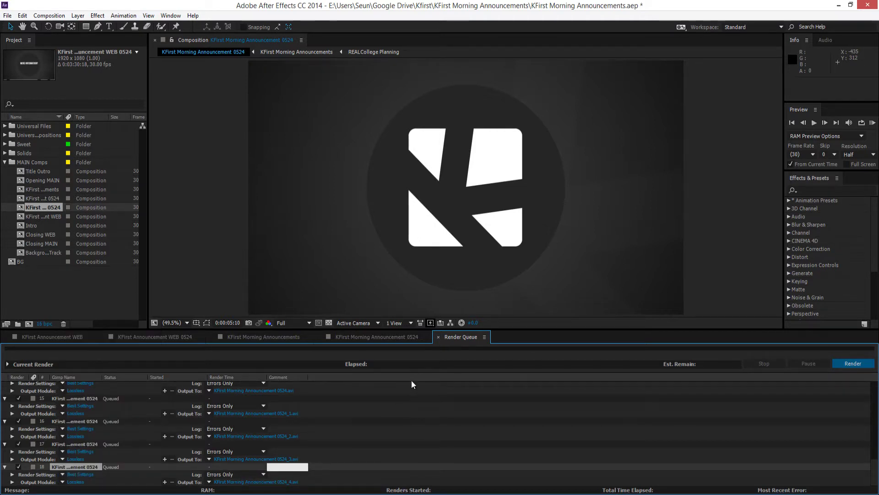
left_click(406, 397)
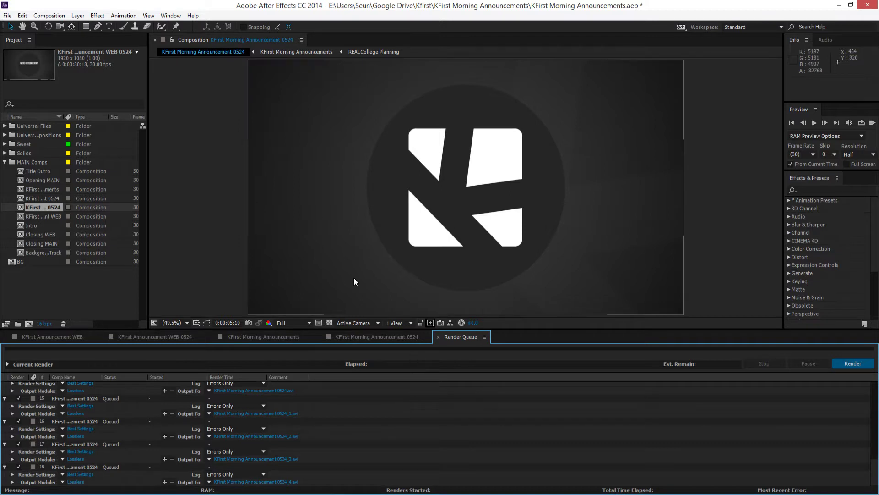
left_click(438, 337)
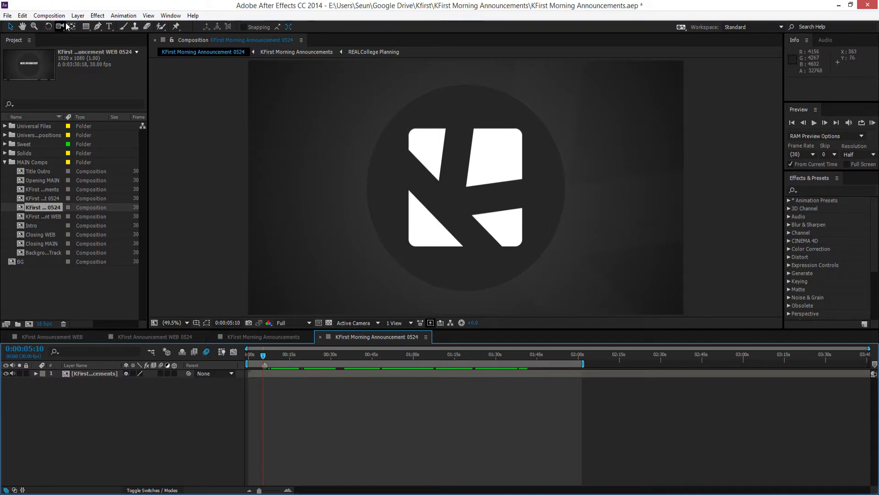
Step: Send the open composition to the Adobe Media Encoder queue, switch to Media Encoder and select the composition's queue entry
left_click(49, 16)
left_click(90, 485)
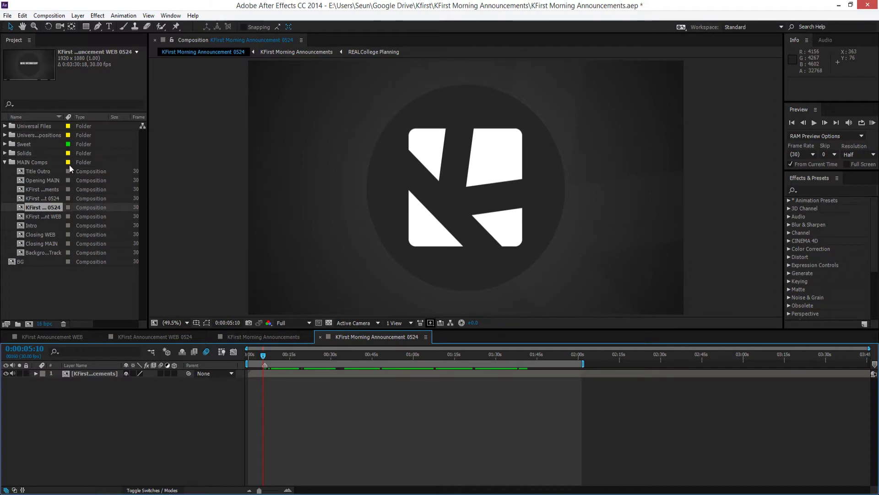
left_click(50, 17)
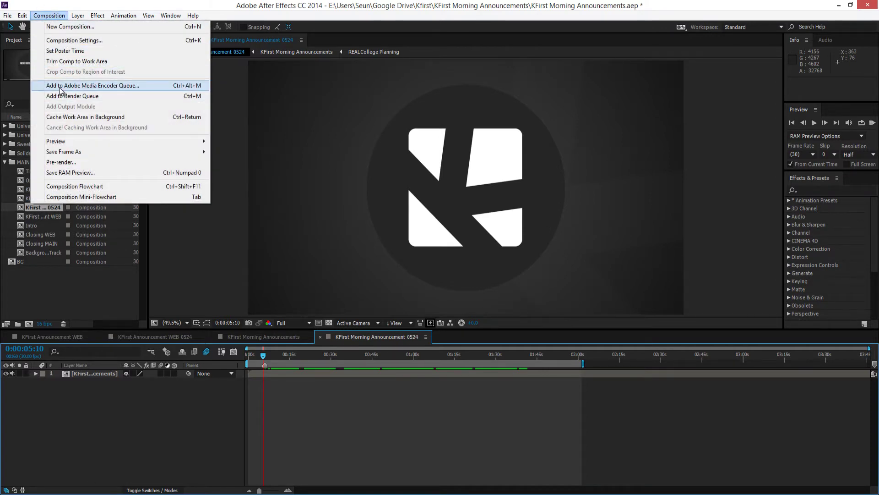
left_click(59, 87)
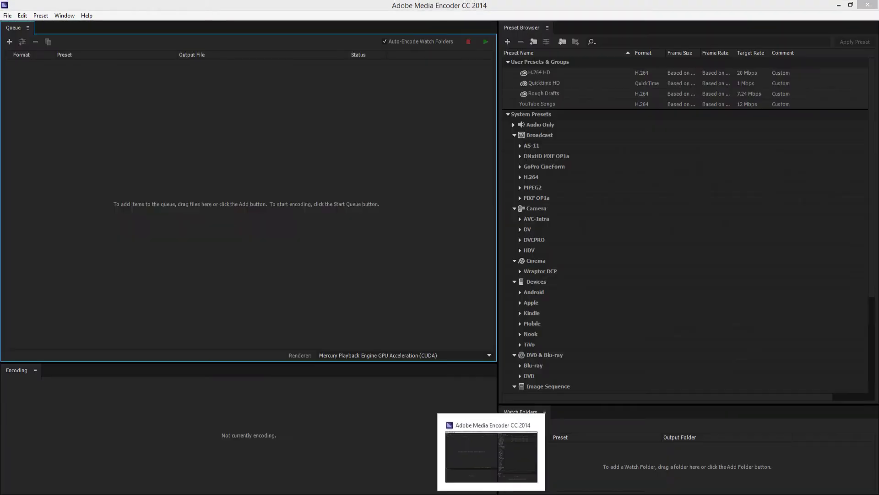
left_click(469, 468)
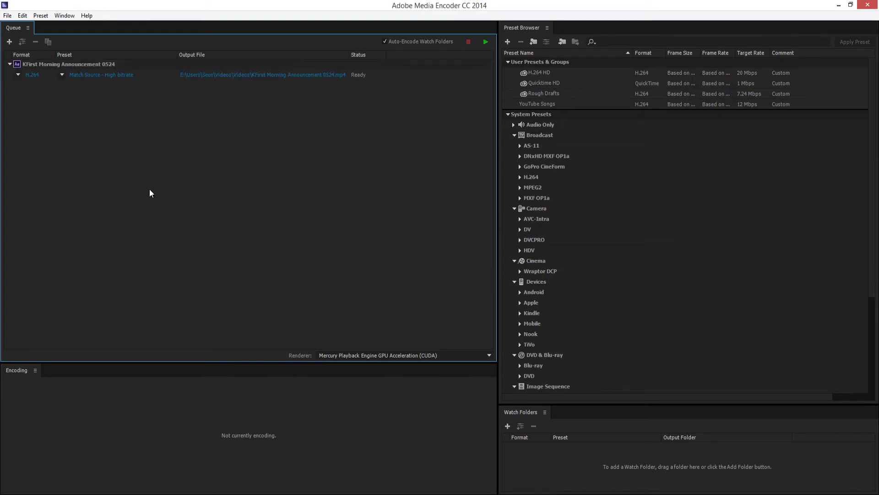
left_click(47, 66)
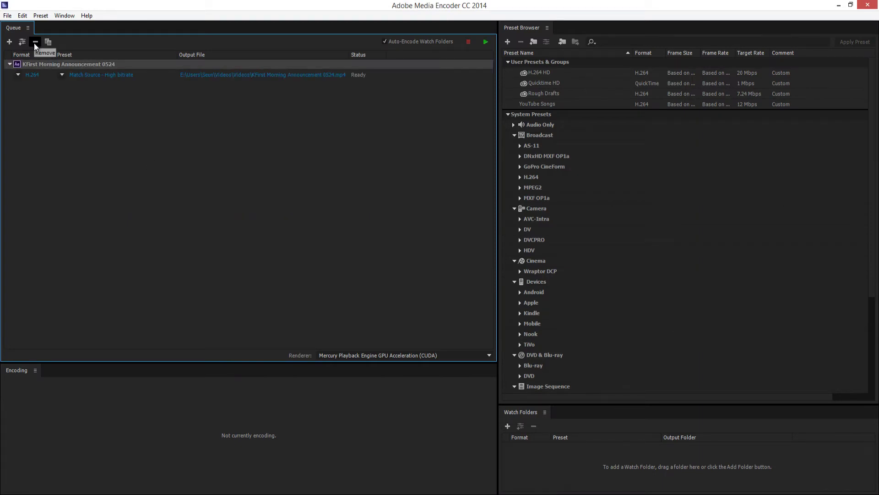
Step: Switch back to After Effects and export the open composition to the Media Encoder queue a second time
key("alt+Tab")
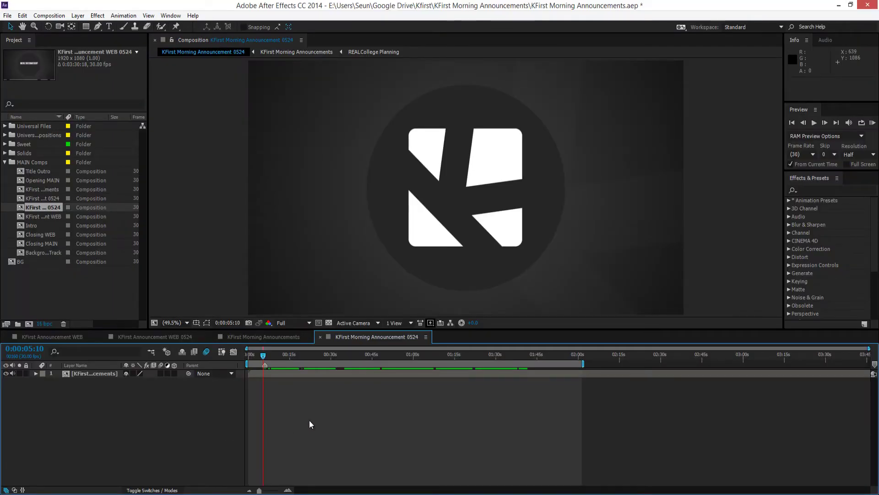
left_click(7, 17)
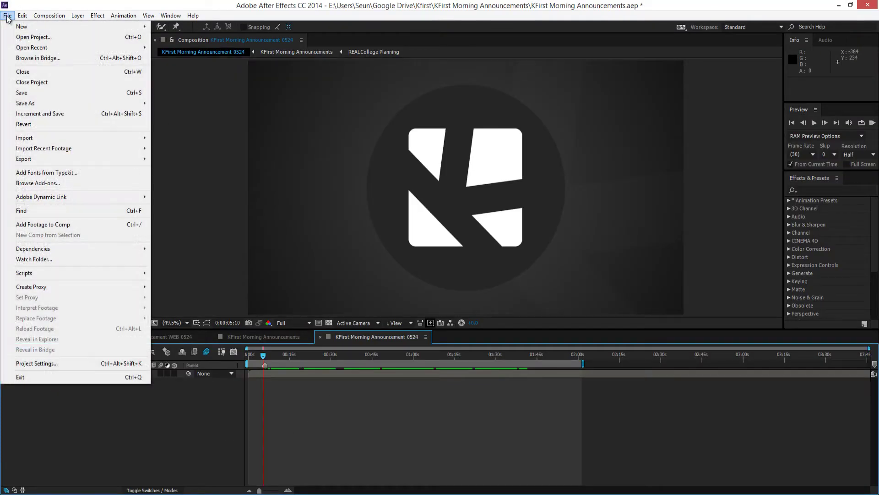
left_click(7, 16)
left_click(8, 17)
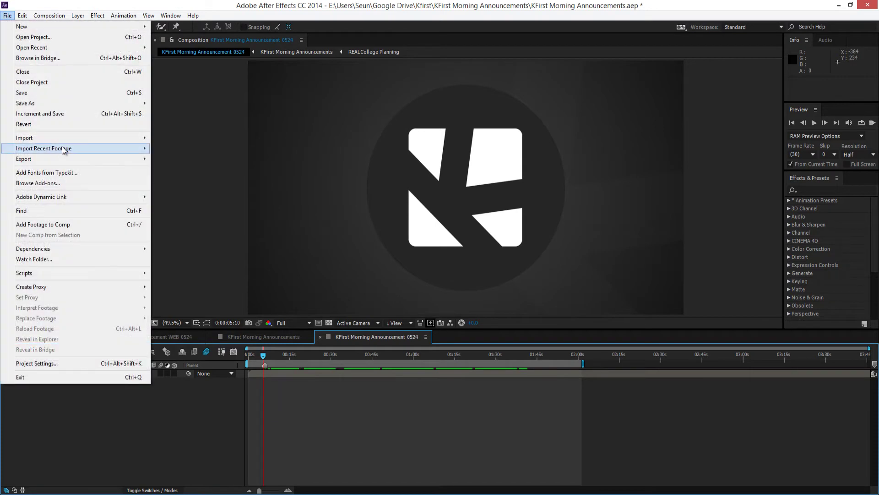
mouse_move(69, 160)
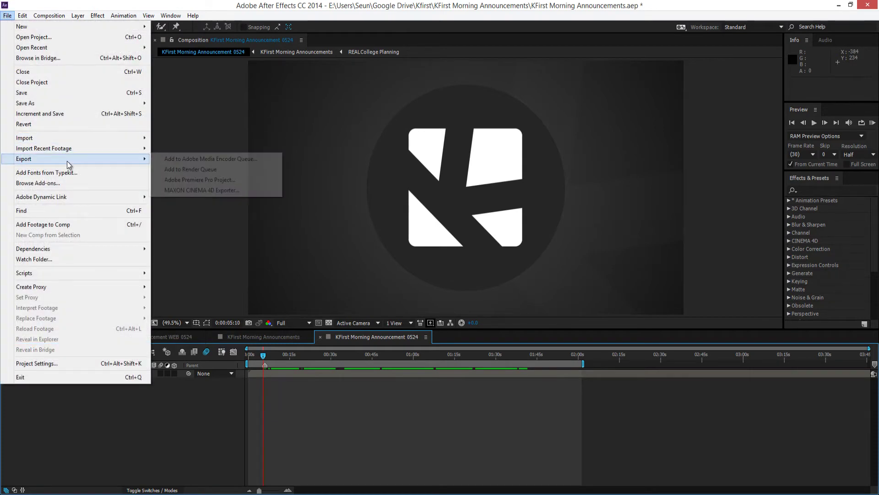
left_click(211, 159)
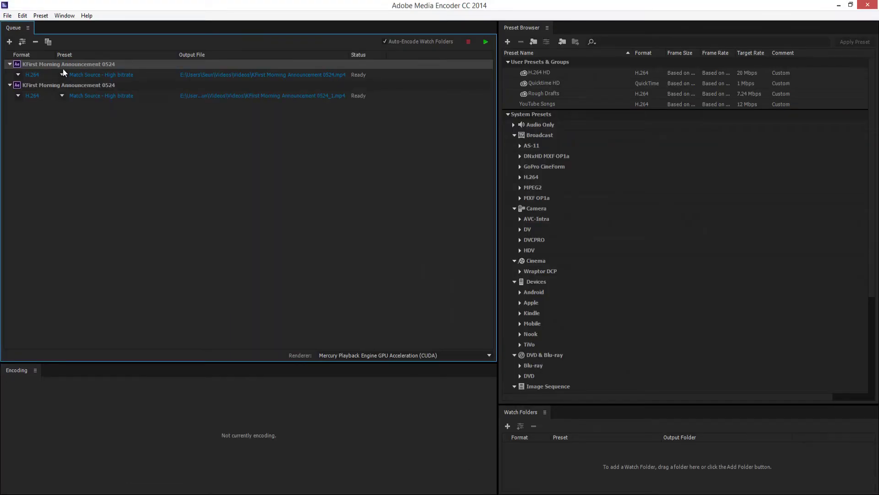
Step: Switch to After Effects and bring the KFirst Morning Announcement 0524 composition from the project files directly into the Media Encoder queue
key("alt+Tab")
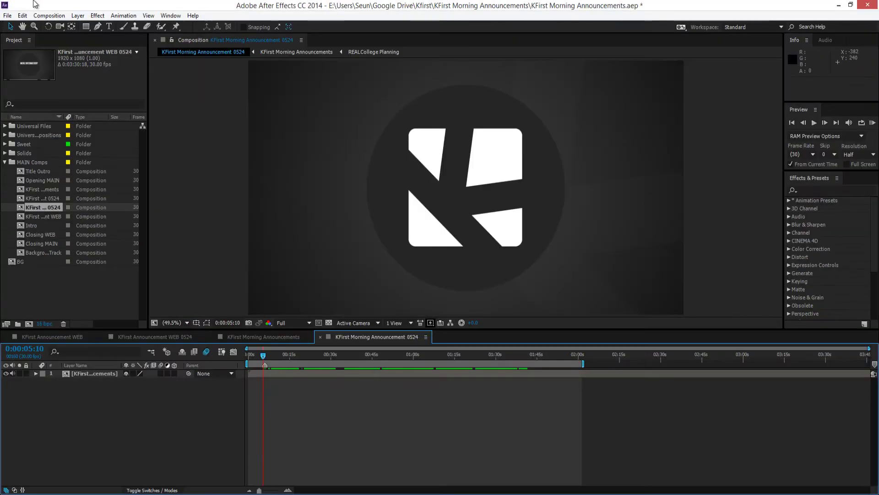
left_click(48, 16)
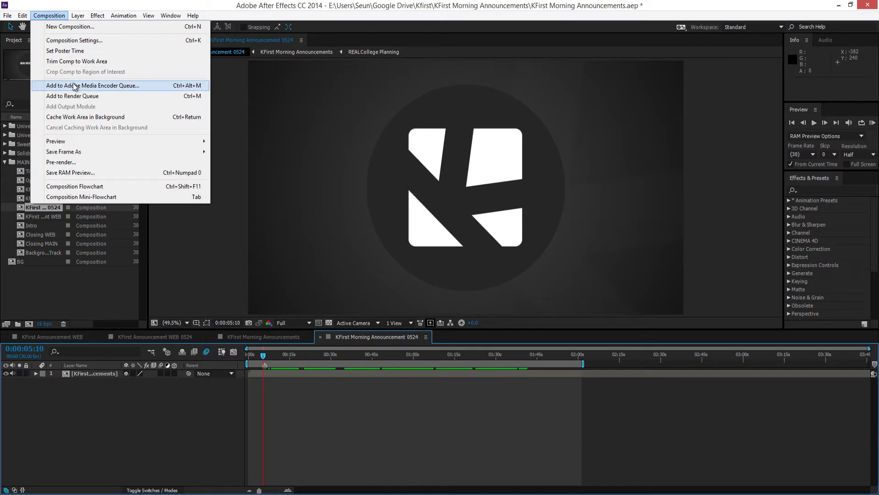
left_click(59, 428)
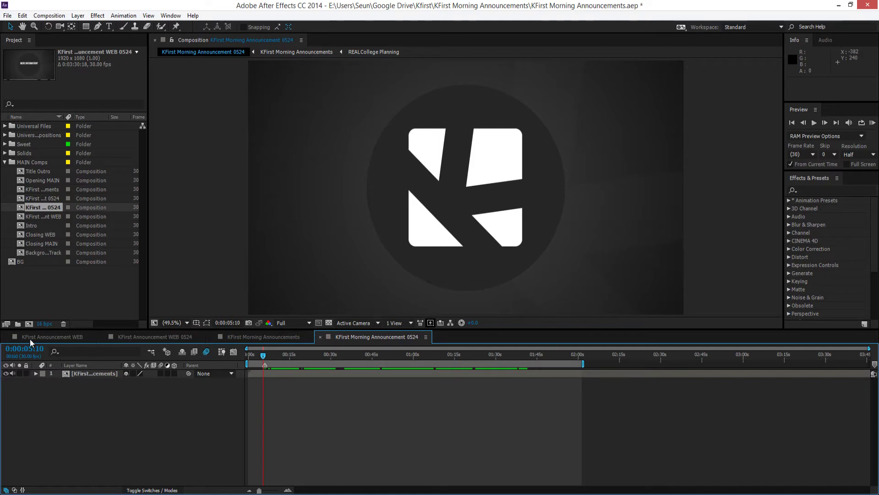
left_click(38, 290)
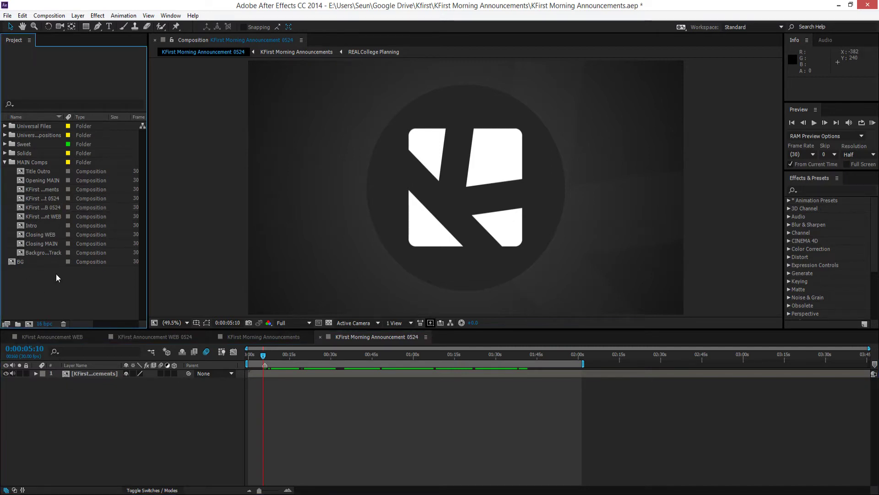
left_click(32, 198)
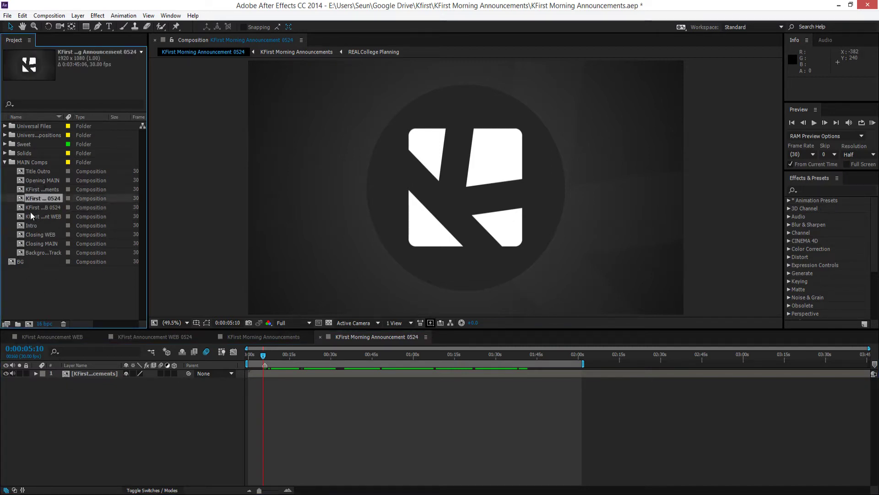
left_click_drag(31, 201, 237, 140)
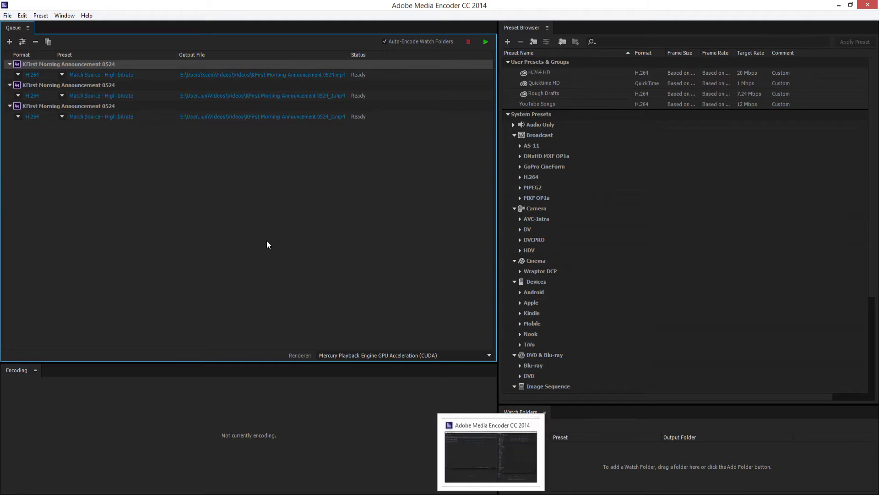
left_click(60, 151)
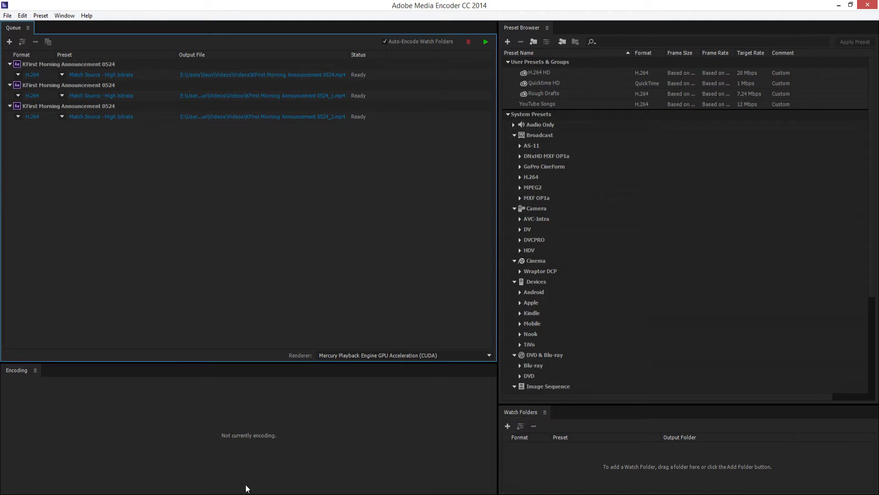
Step: Open the Media Encoder preferences and review the general queue options, including the Preview while encoding setting
key("alt+Tab")
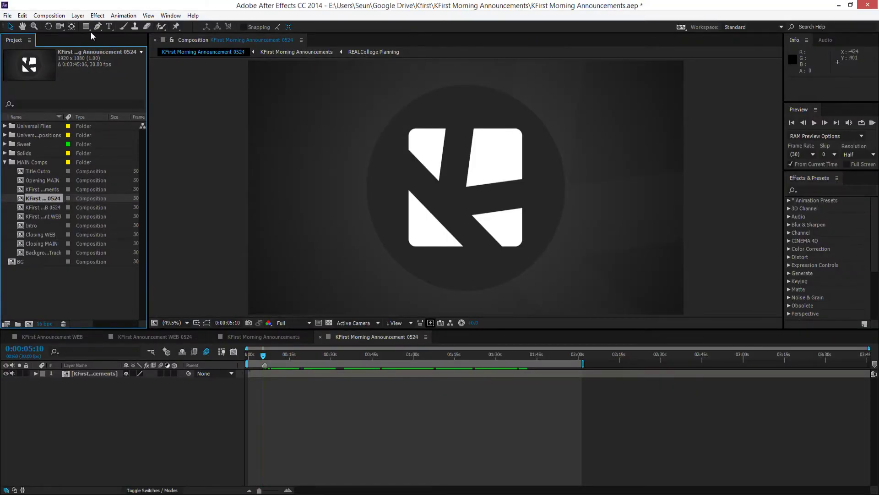
key("alt+Tab")
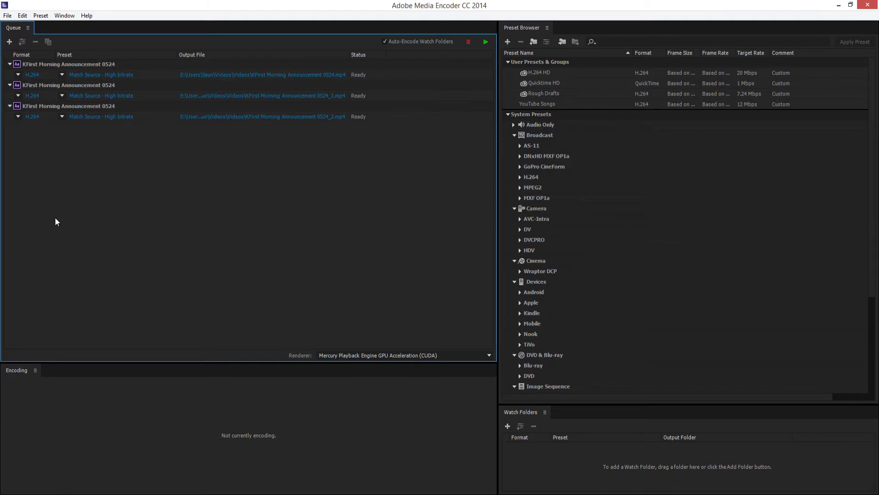
left_click(27, 20)
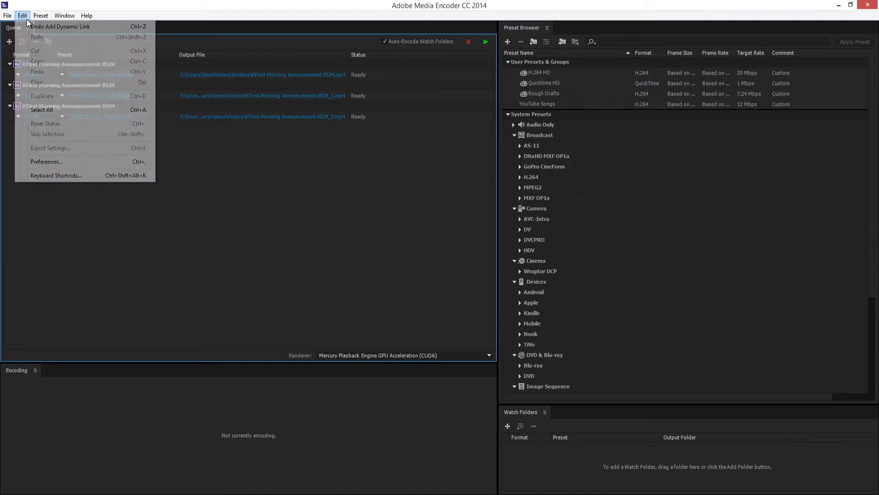
left_click(40, 165)
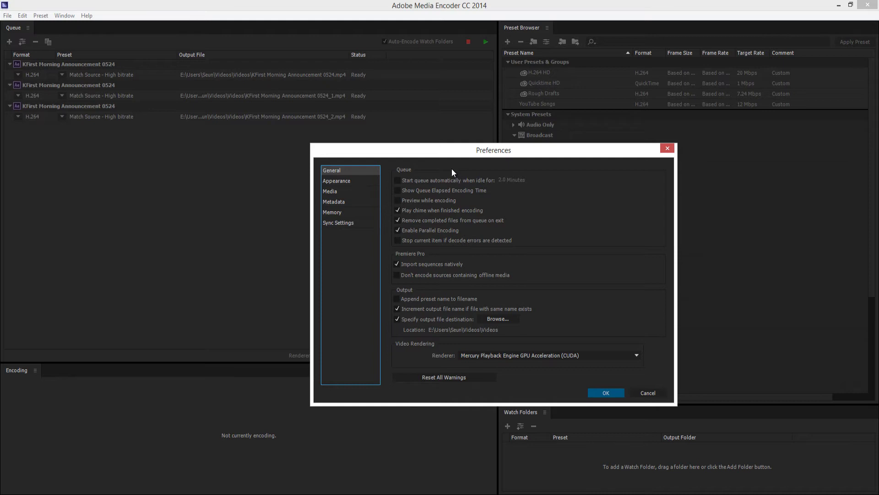
left_click(416, 201)
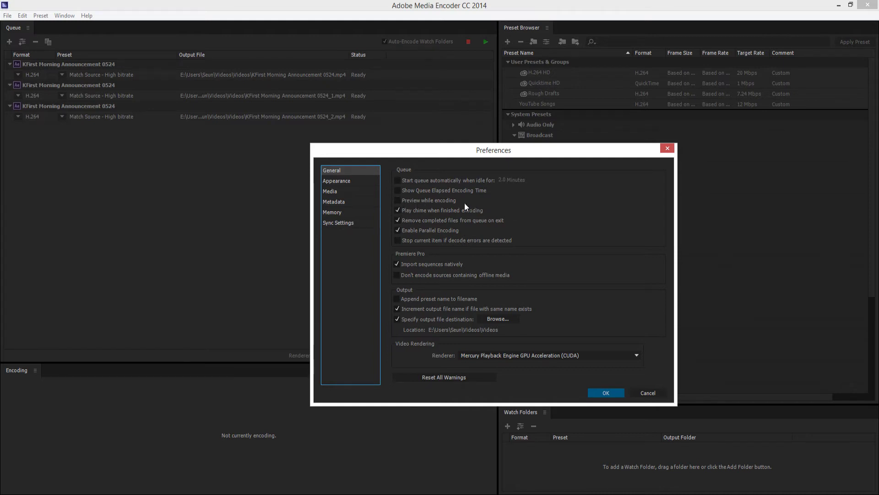
left_click(398, 201)
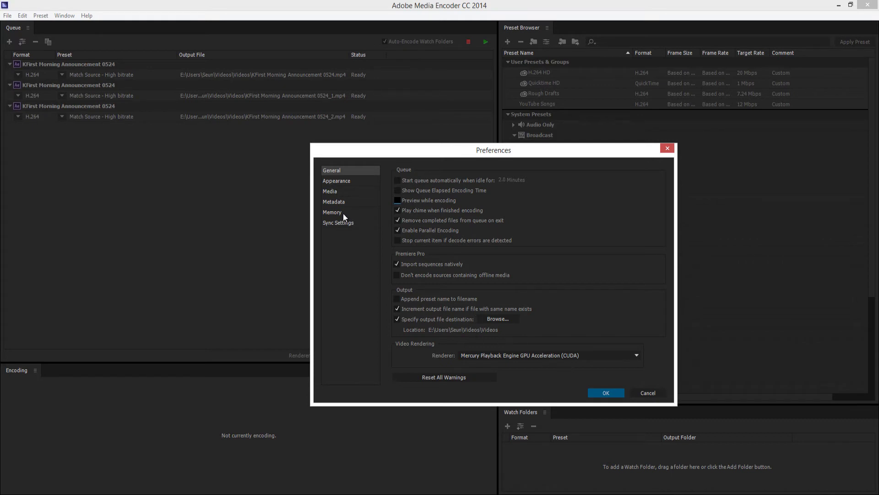
Step: Look through the Appearance, Media, Metadata, Memory and Sync Settings preferences, and return to the General preferences
left_click(336, 180)
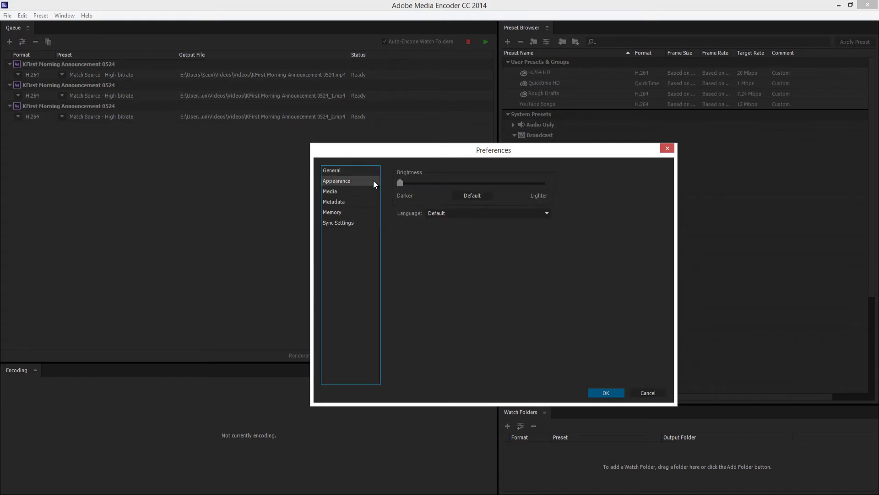
left_click_drag(403, 182, 268, 185)
left_click(330, 191)
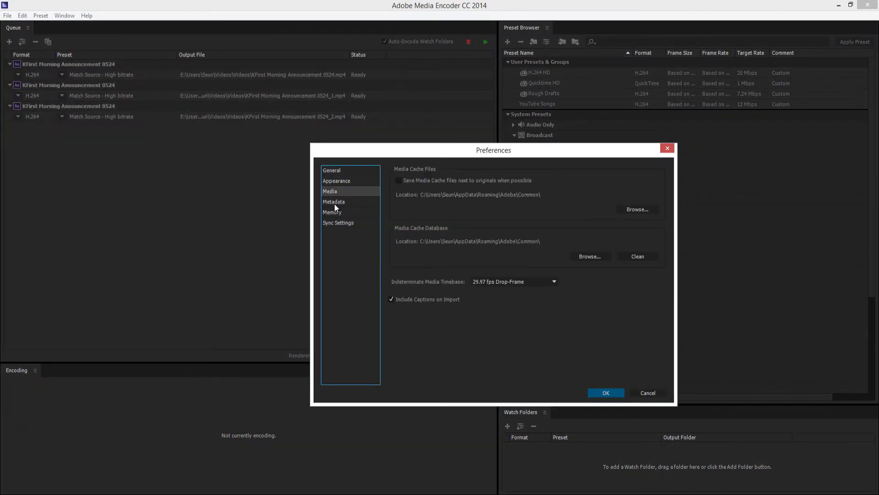
left_click(334, 202)
left_click(334, 212)
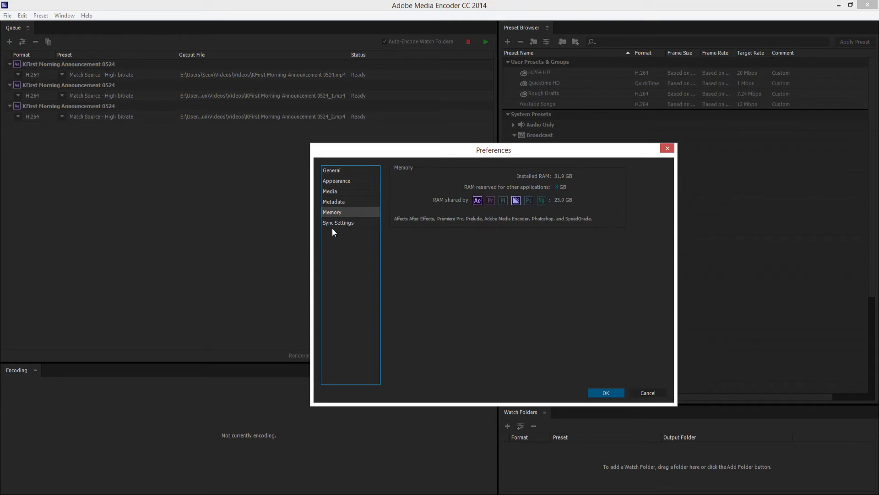
left_click(333, 225)
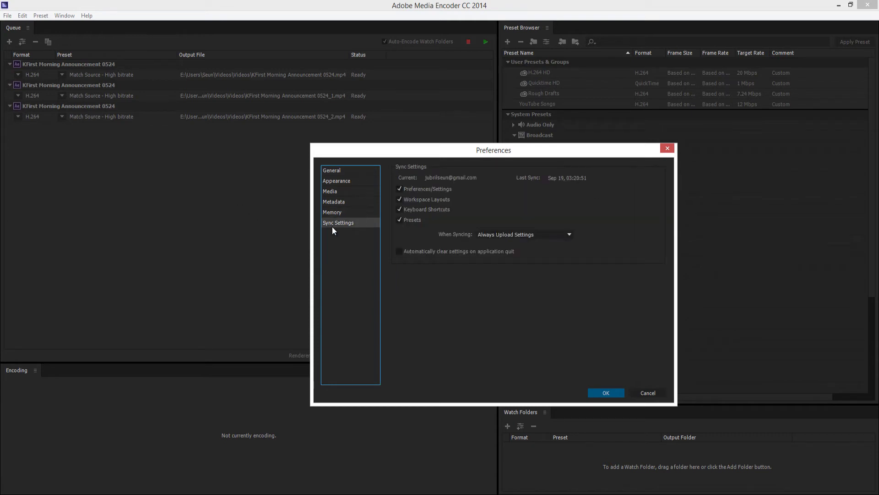
left_click(328, 172)
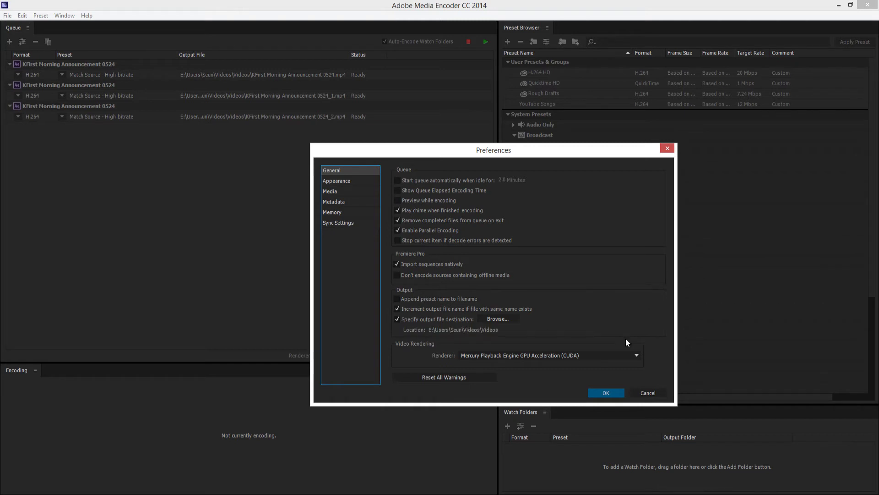
Step: Accept the preferences and review the export settings of the first queued composition without changing them
left_click(606, 393)
left_click(12, 422)
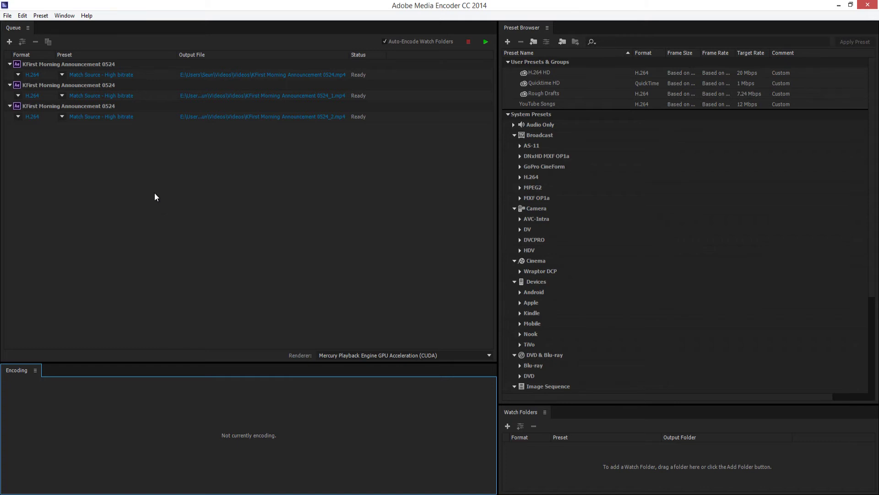
left_click(96, 158)
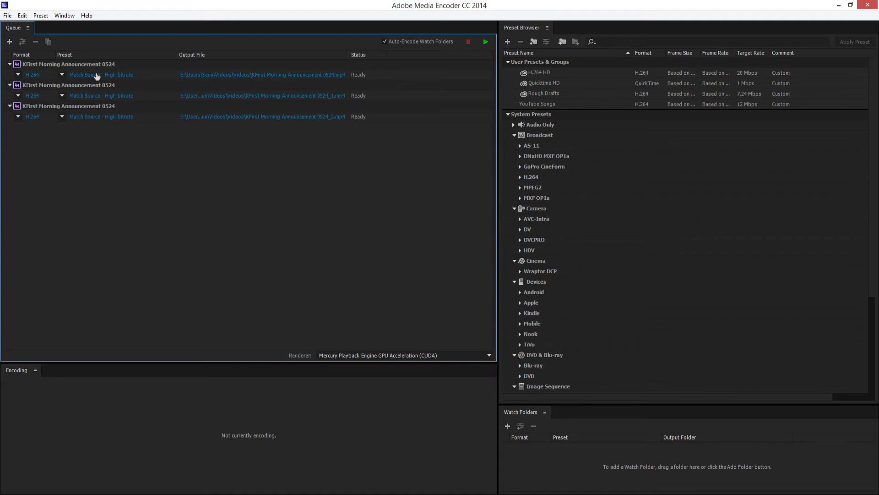
left_click(93, 76)
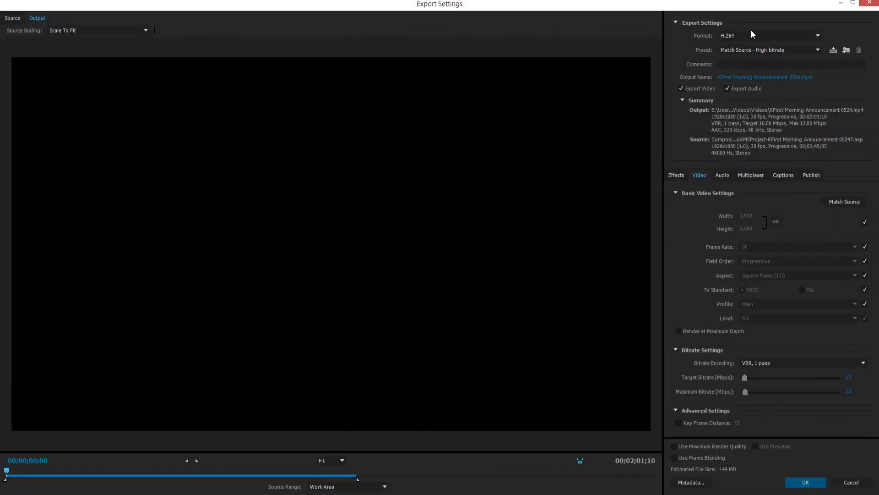
left_click(870, 3)
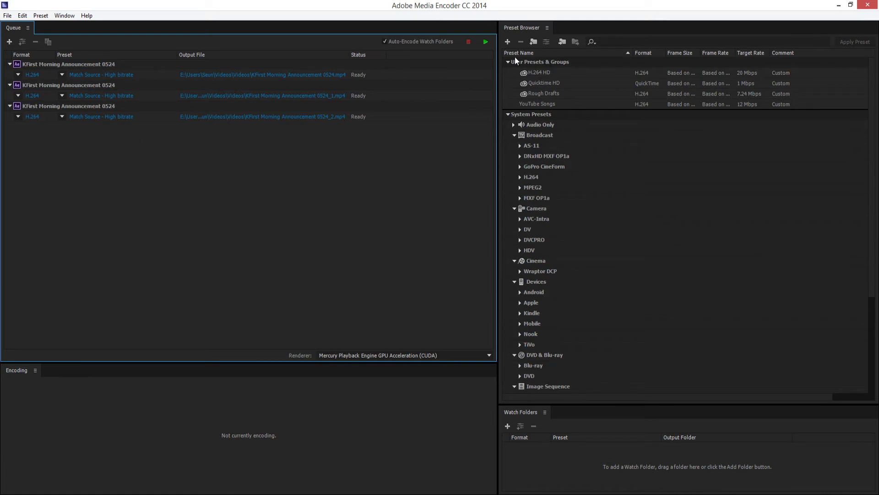
left_click(512, 29)
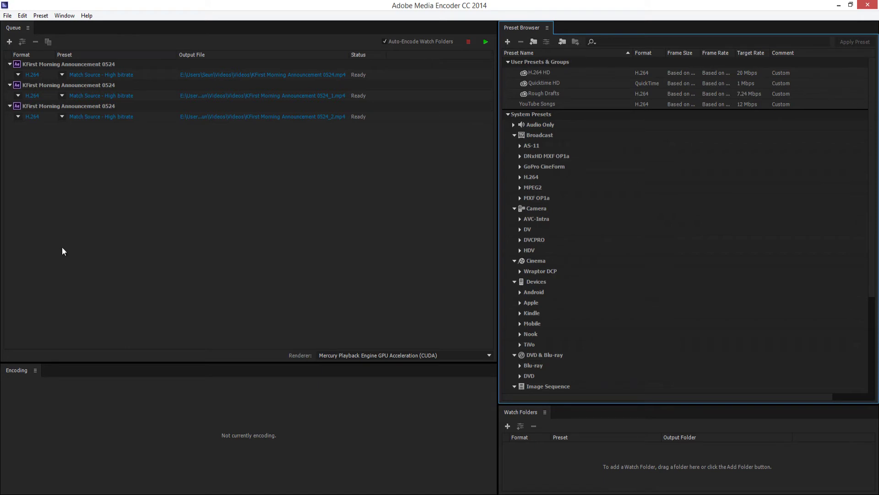
left_click(131, 78)
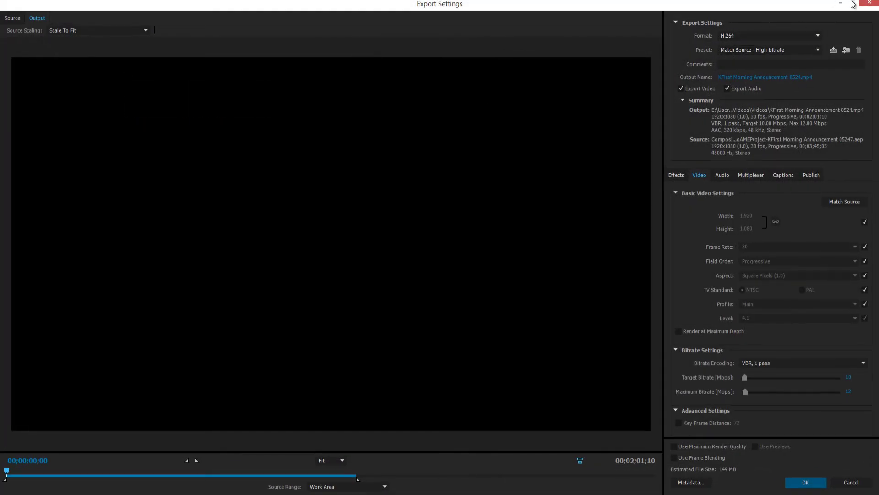
left_click(868, 4)
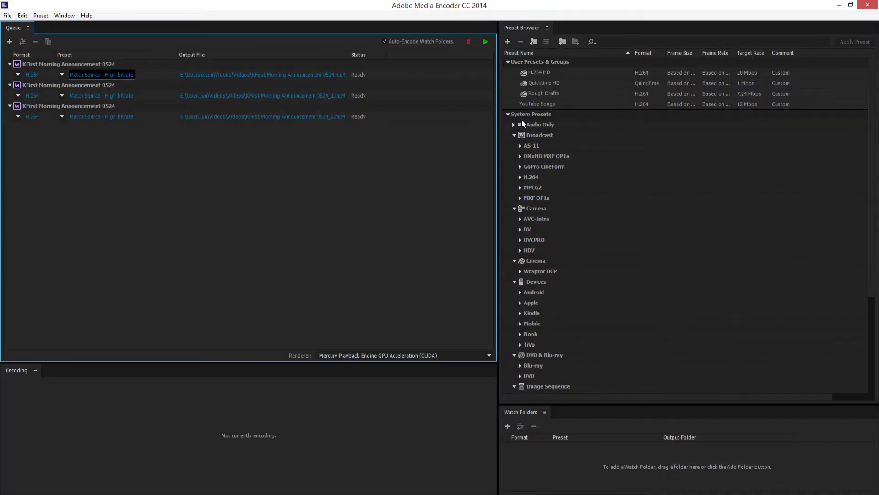
Step: Create a new encoding preset named "Quicktime HD Tutorial" and set its format to QuickTime
left_click(508, 41)
left_click(527, 56)
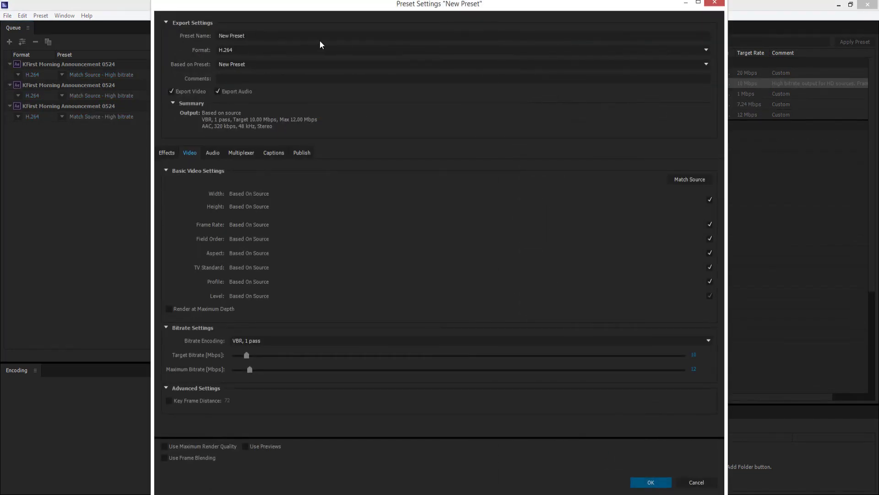
left_click(285, 33)
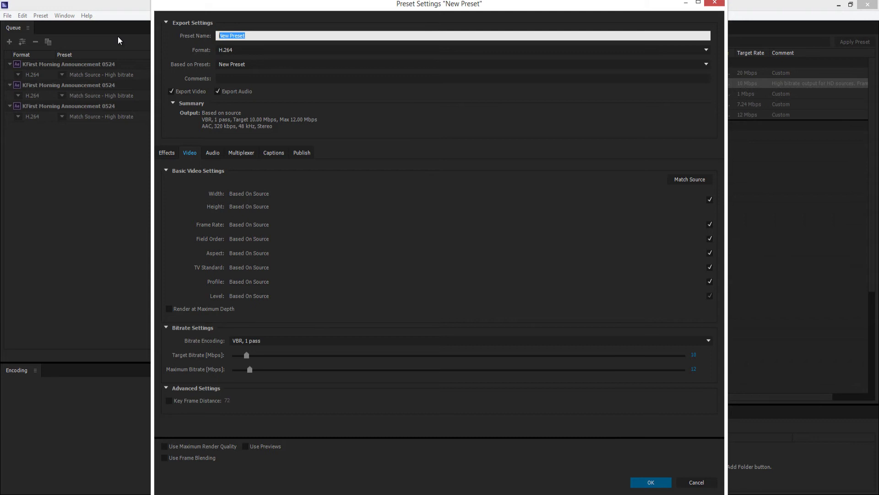
type("Quicktime HD Tutorial")
left_click(234, 64)
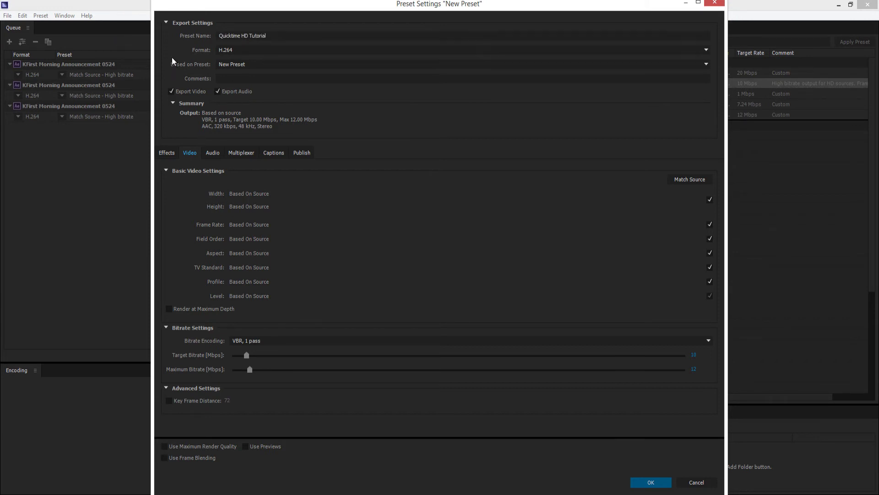
left_click(234, 50)
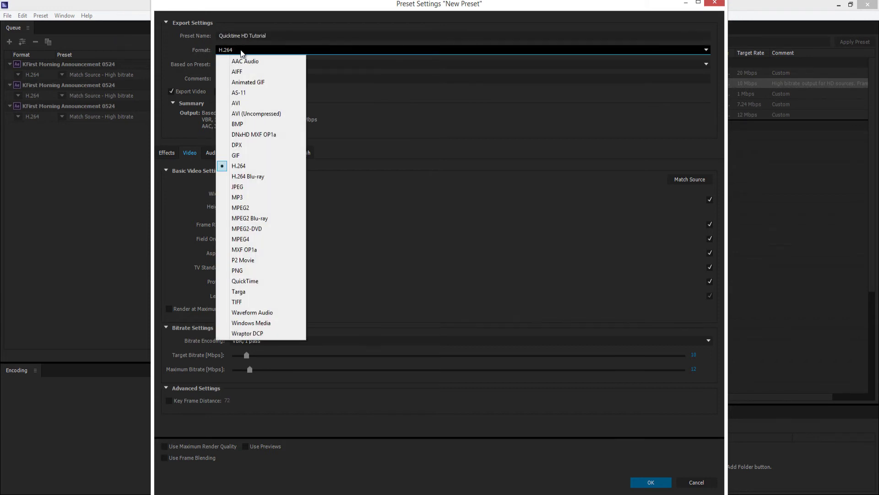
left_click(267, 281)
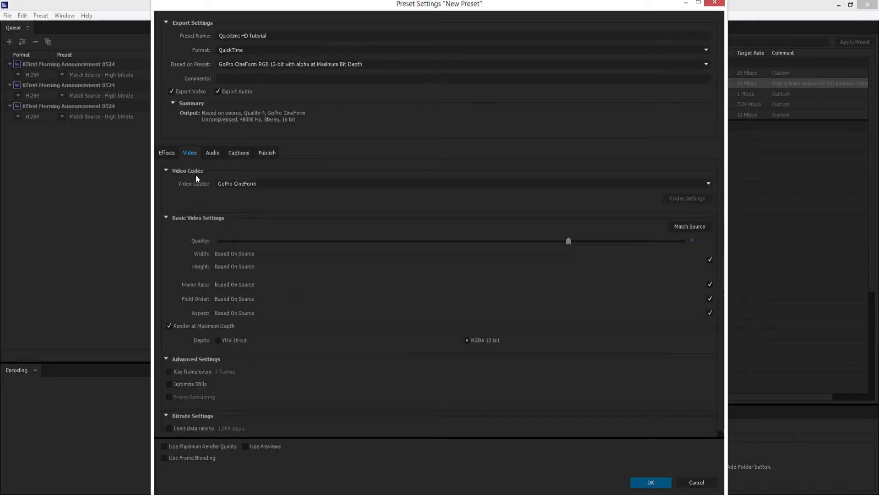
Step: Set the preset's video codec to H.264, with Render at Maximum Depth and Use Maximum Render Quality enabled
left_click(236, 184)
left_click(731, 320)
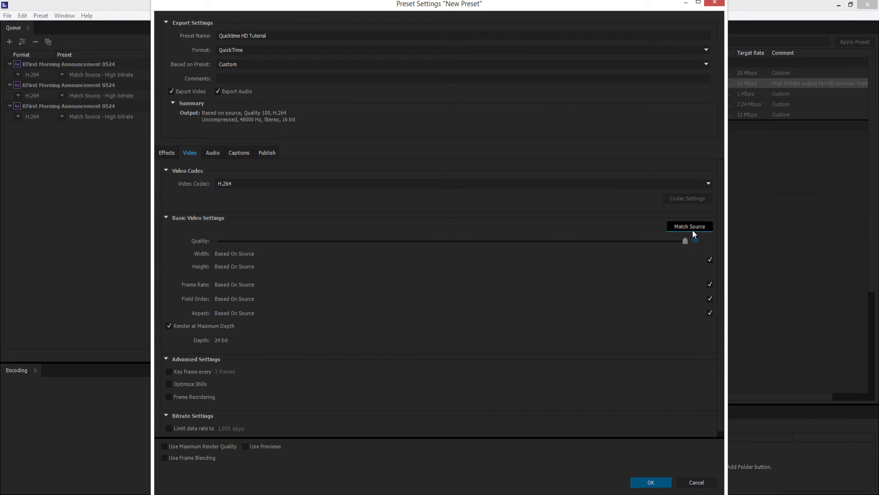
left_click(180, 327)
left_click(174, 327)
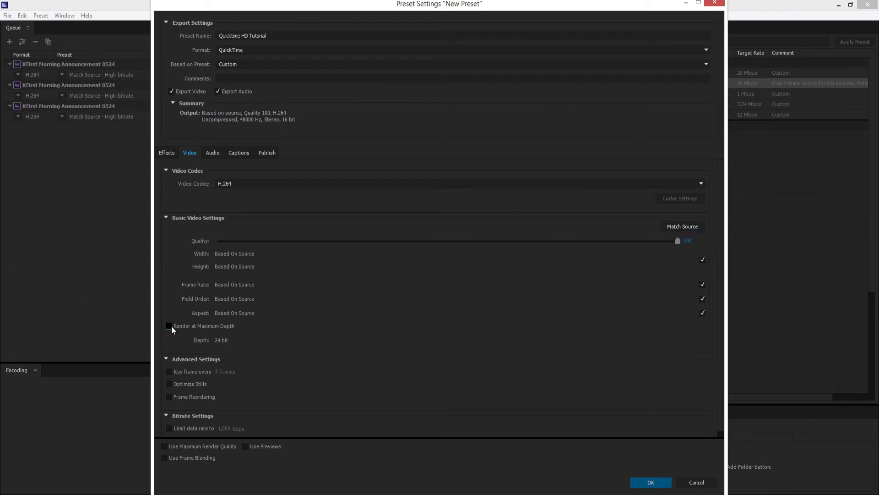
left_click(164, 448)
Step: Look through the preset's audio, captions and publish settings, and save it with video quality at 100
left_click(213, 153)
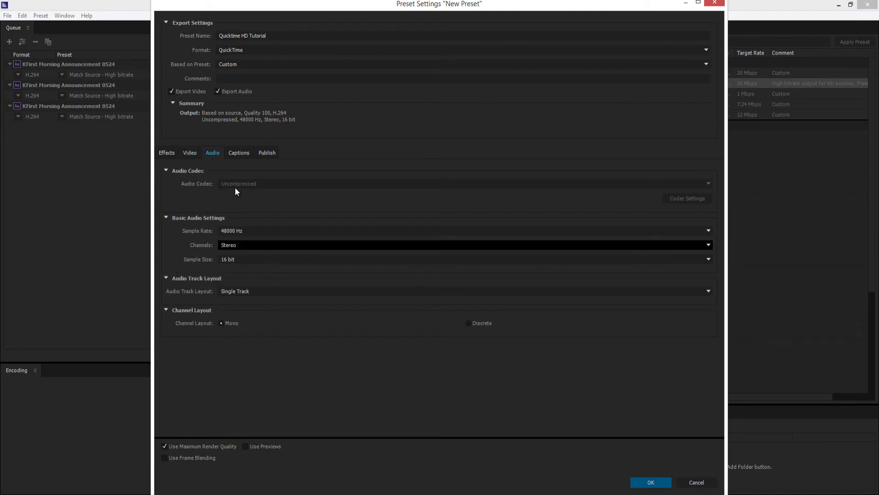
left_click(238, 153)
left_click(267, 153)
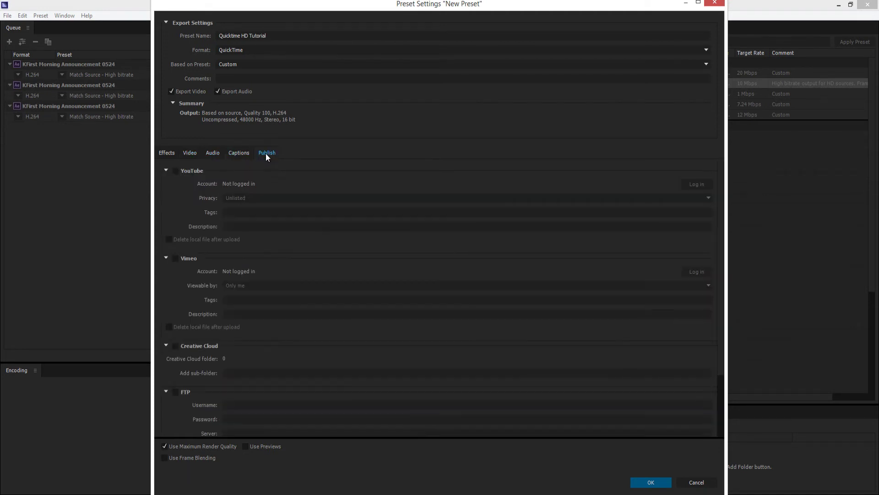
left_click(190, 153)
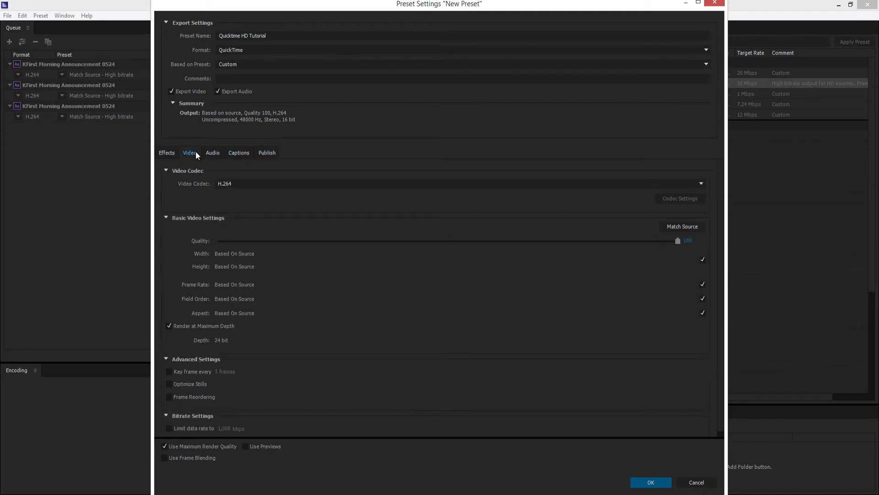
left_click(677, 243)
left_click(646, 482)
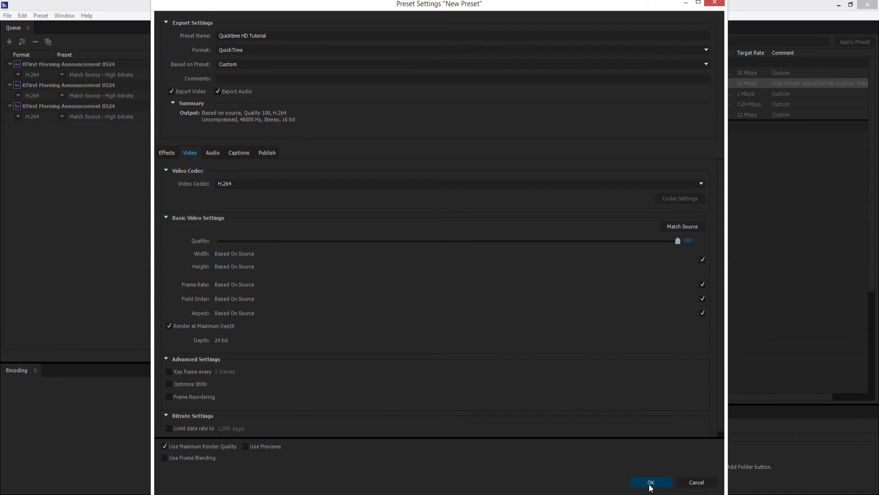
left_click(651, 483)
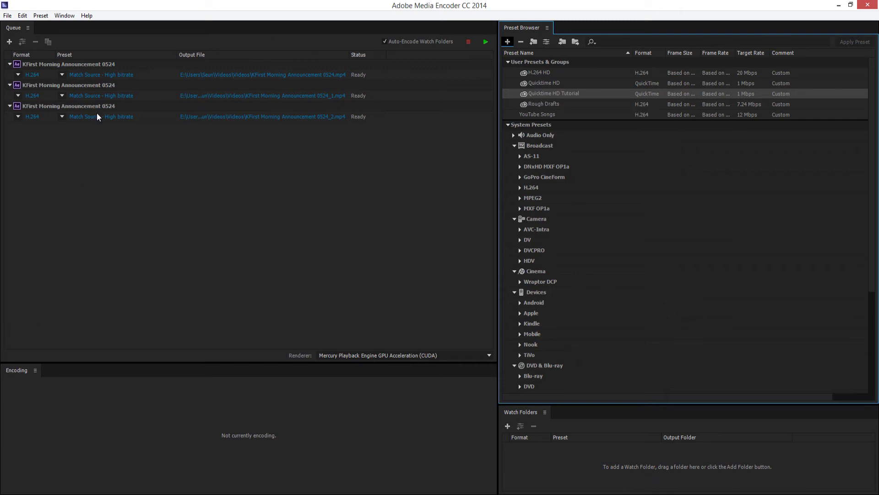
Step: Assign the QuickTime format and the Quicktime HD Tutorial preset to the first queue item, and check its export settings
left_click(18, 75)
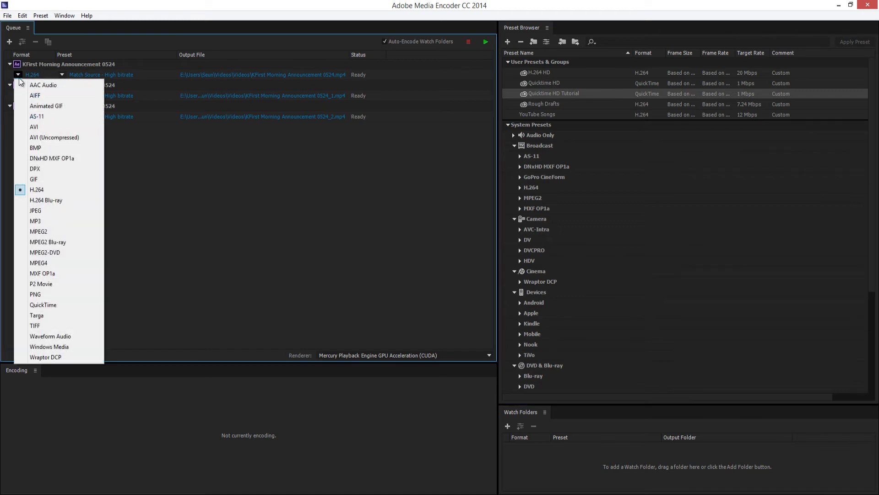
left_click(43, 305)
left_click(62, 75)
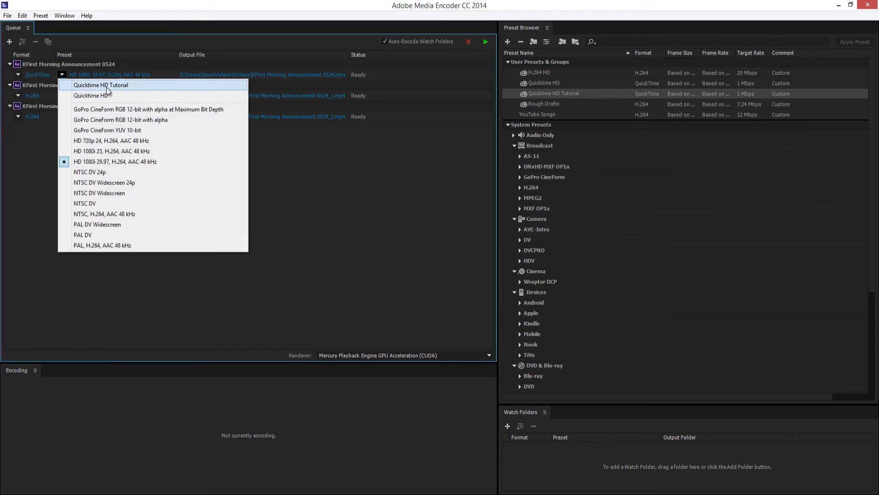
left_click(134, 85)
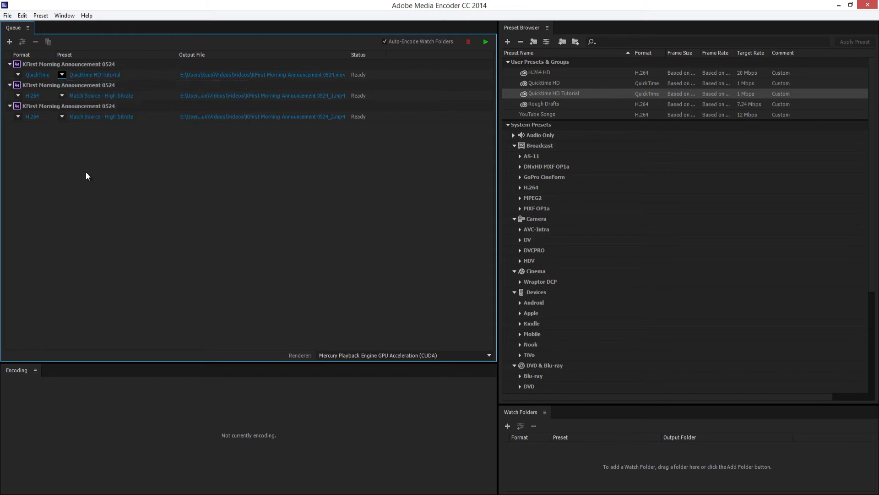
left_click(94, 74)
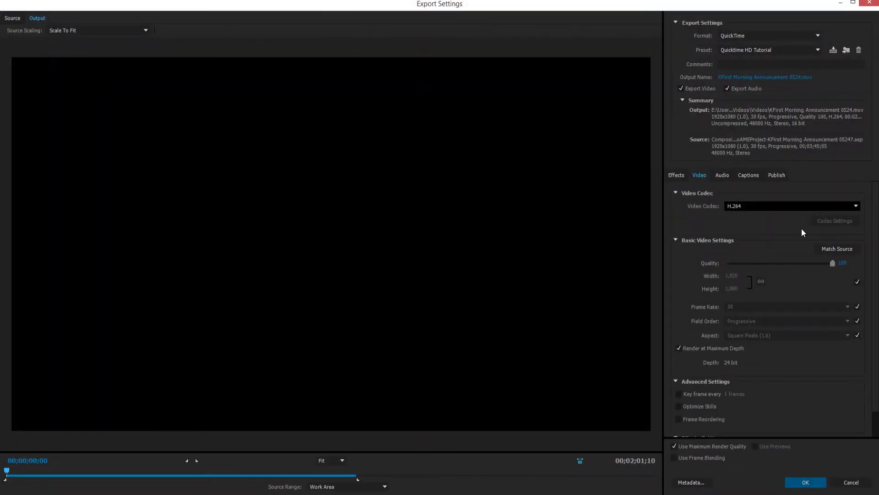
left_click(869, 3)
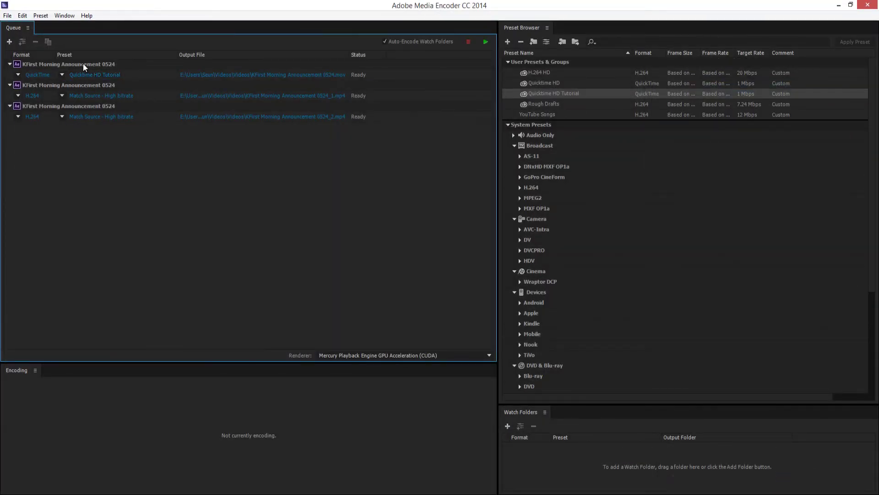
left_click(507, 42)
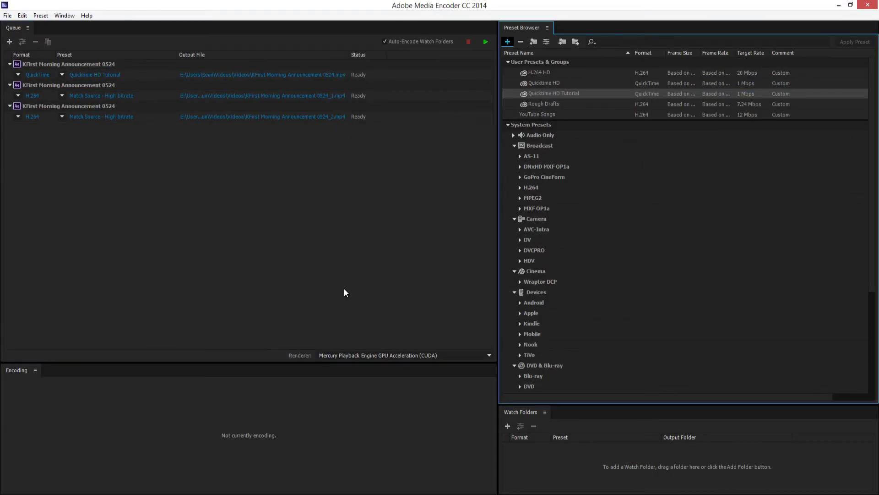
left_click(261, 35)
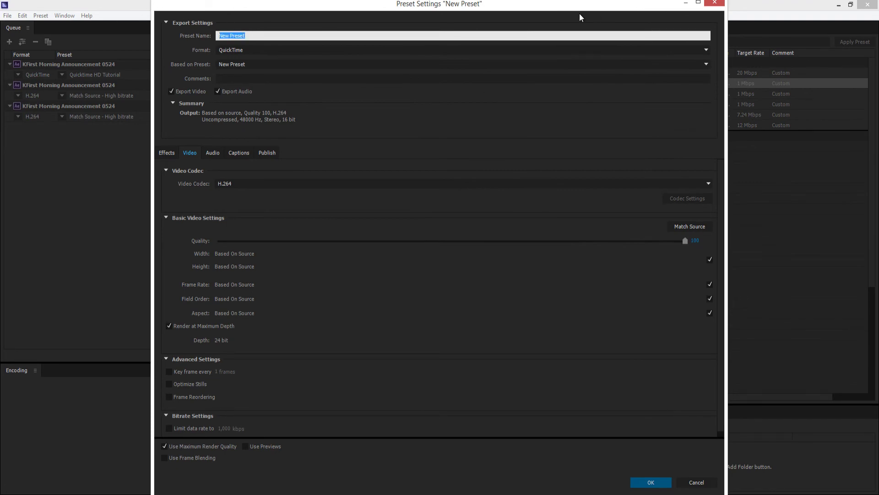
left_click(714, 2)
Step: Create a new encoding preset named "H.264 Tutorial" in H.264 format, based on Match Source - High bitrate
left_click(508, 42)
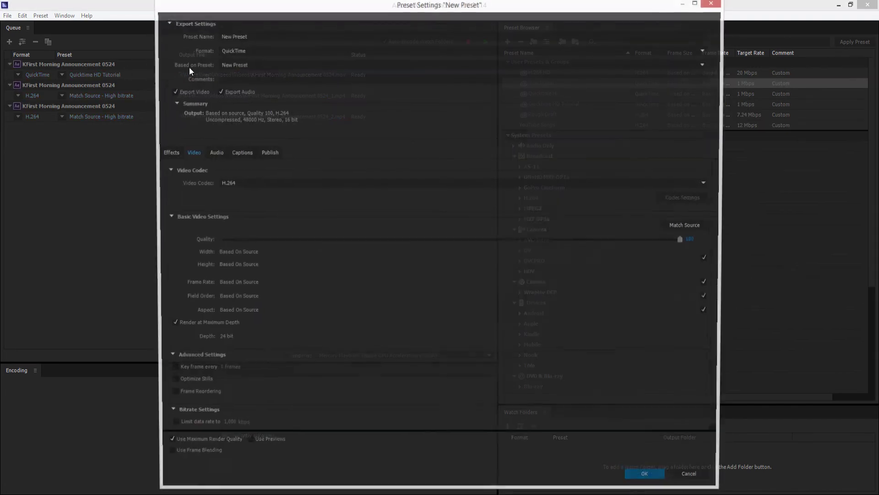
left_click(259, 36)
type("H.")
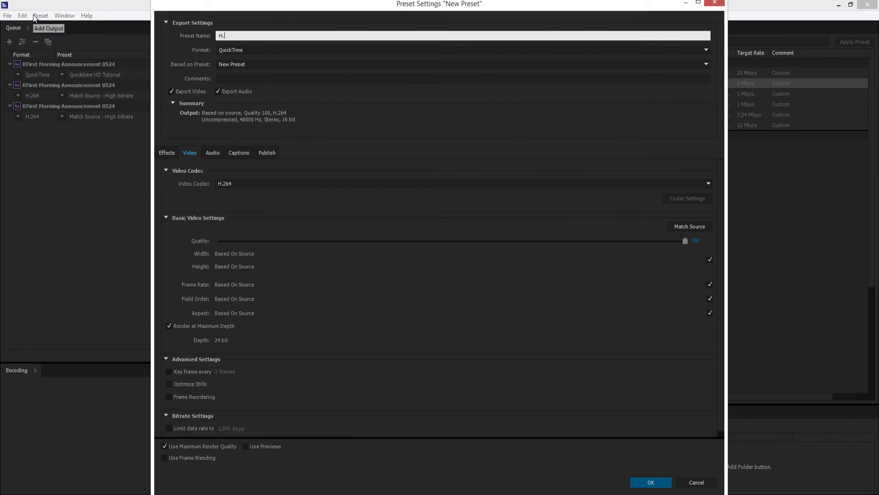
type("264 Tutorial")
left_click(238, 50)
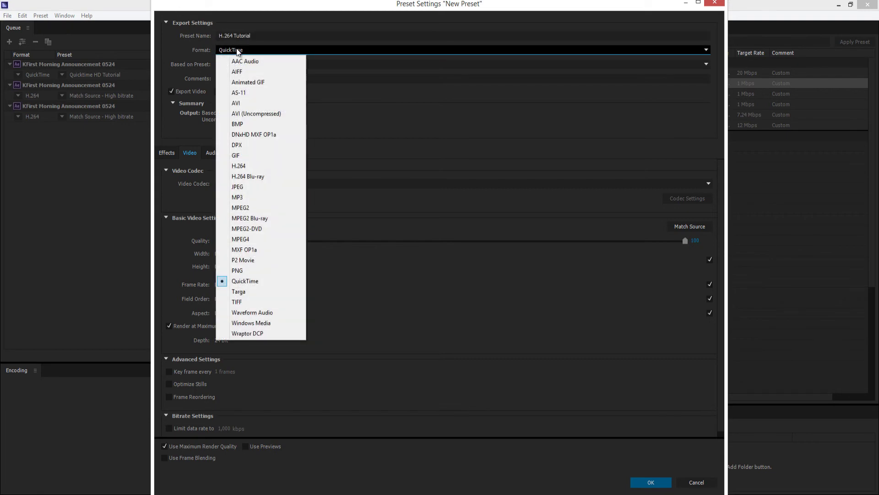
left_click(240, 166)
left_click(239, 67)
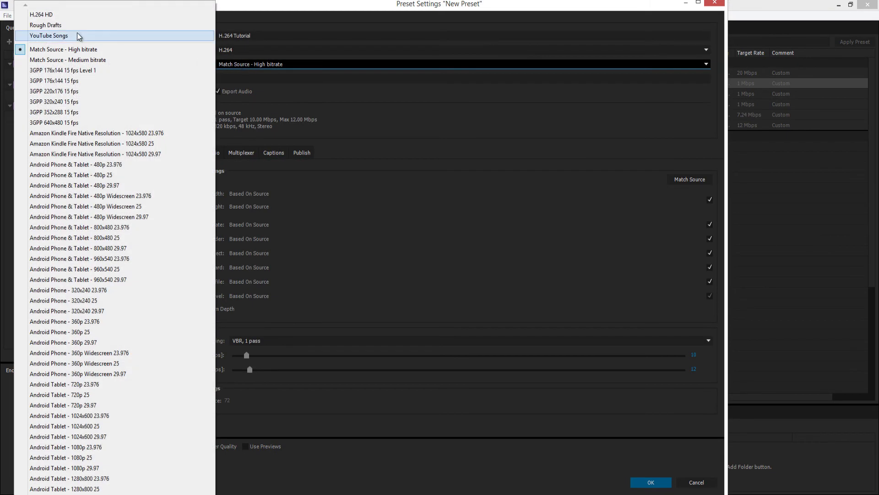
left_click(58, 52)
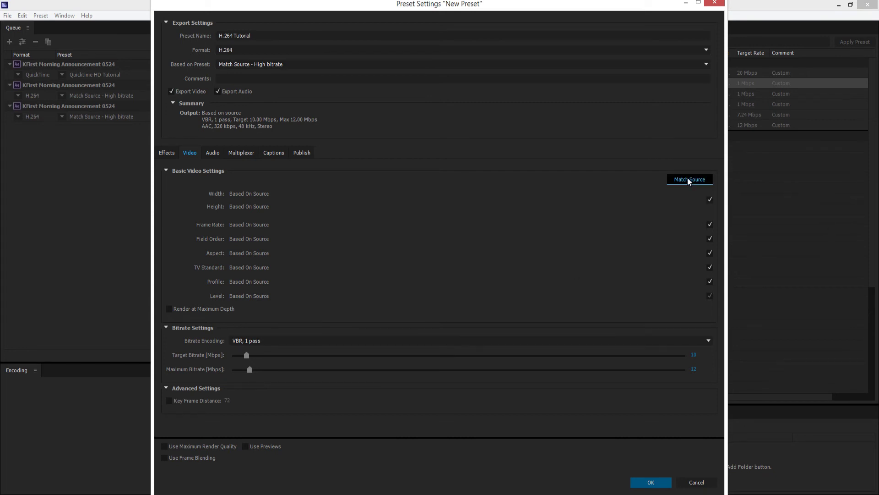
Step: Enable Render at Maximum Depth and Use Maximum Render Quality, and set CBR bitrate encoding with a 20 Mbps target
left_click(171, 310)
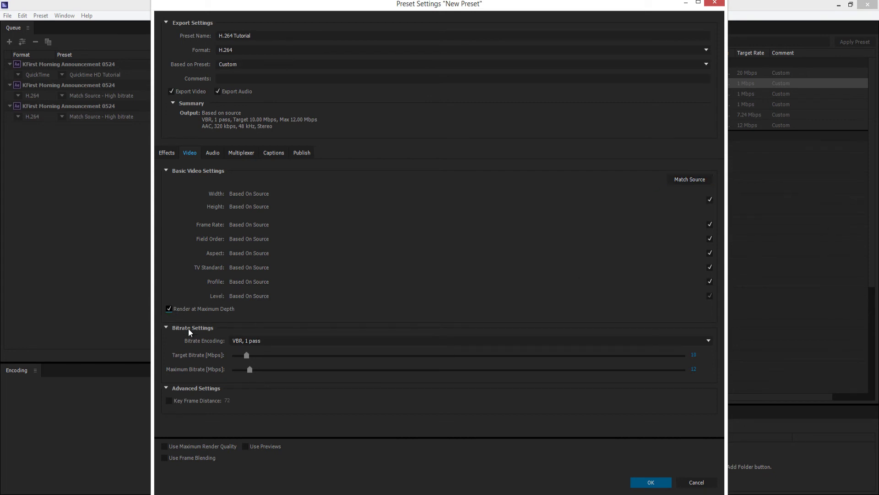
left_click(260, 342)
left_click(250, 352)
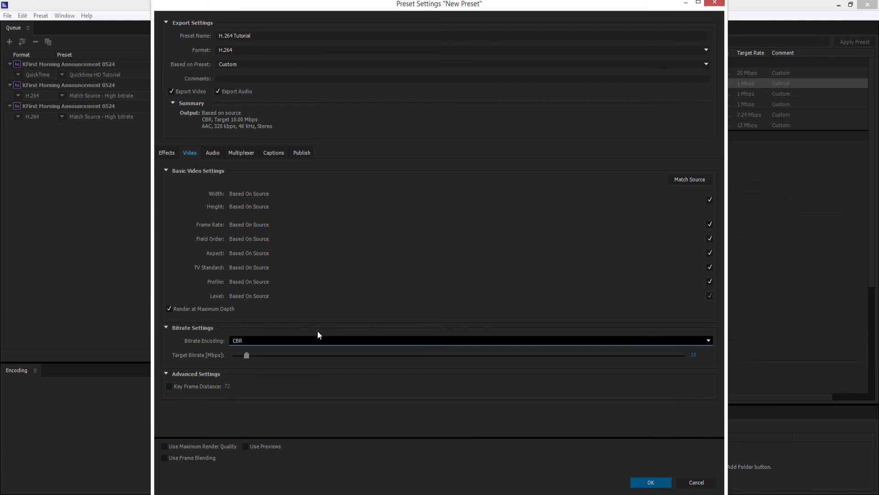
left_click(694, 355)
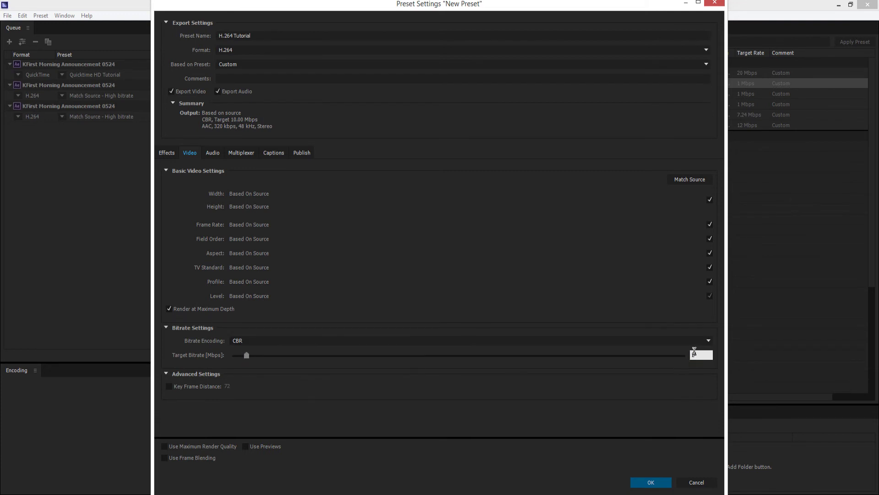
type("20")
key("Return")
left_click(694, 357)
left_click(687, 377)
left_click(164, 446)
Step: Set the preset's audio codec to AAC+ Version 2, keeping AAC as the audio format, and save the H.264 Tutorial preset
left_click(219, 153)
left_click(229, 184)
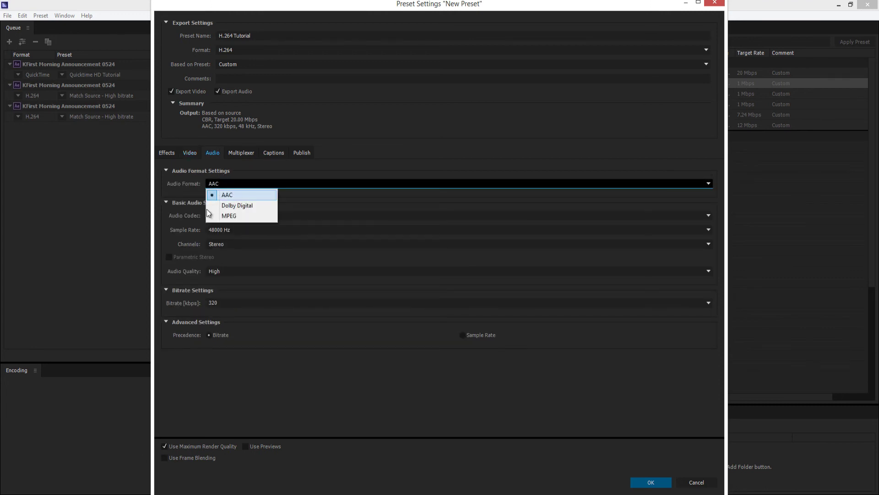
left_click(223, 194)
left_click(229, 215)
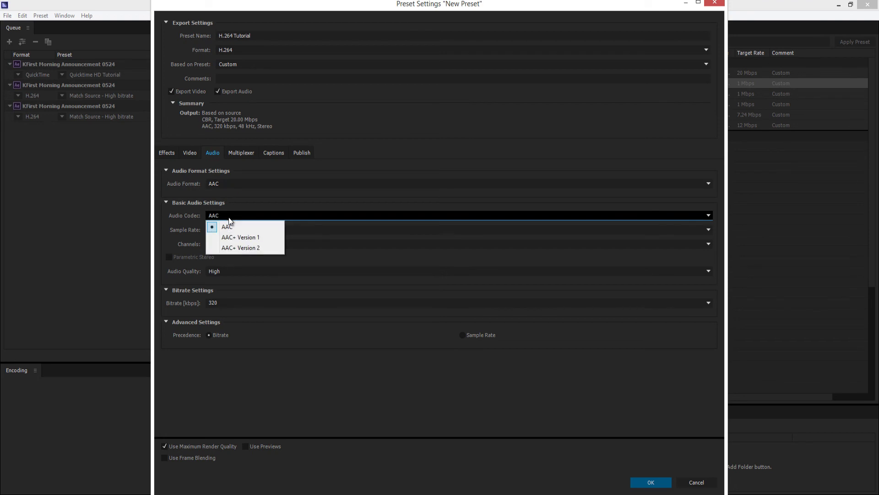
left_click(230, 248)
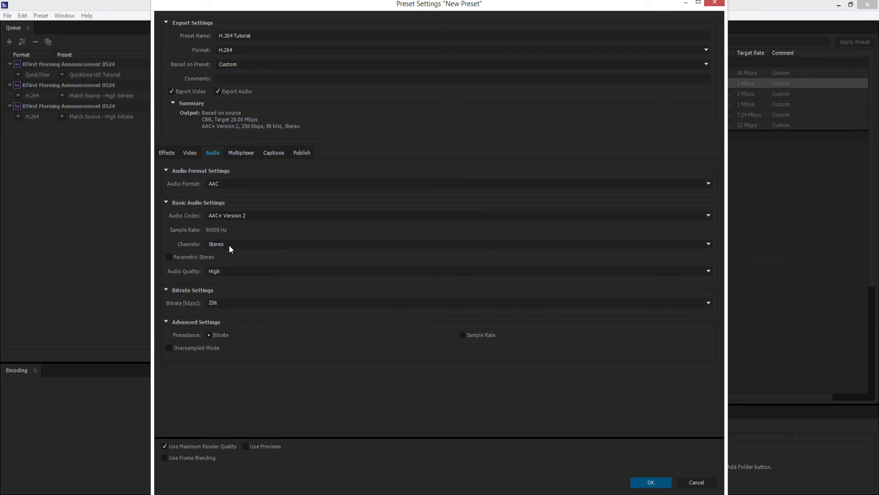
left_click(165, 153)
left_click(649, 482)
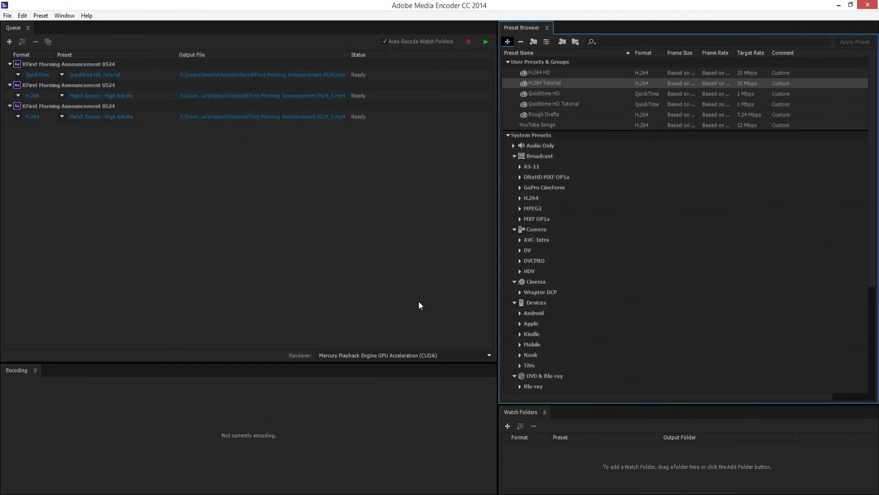
Step: Assign the H.264 format and the H.264 Tutorial preset to the first queue item, and check its export settings
left_click(18, 76)
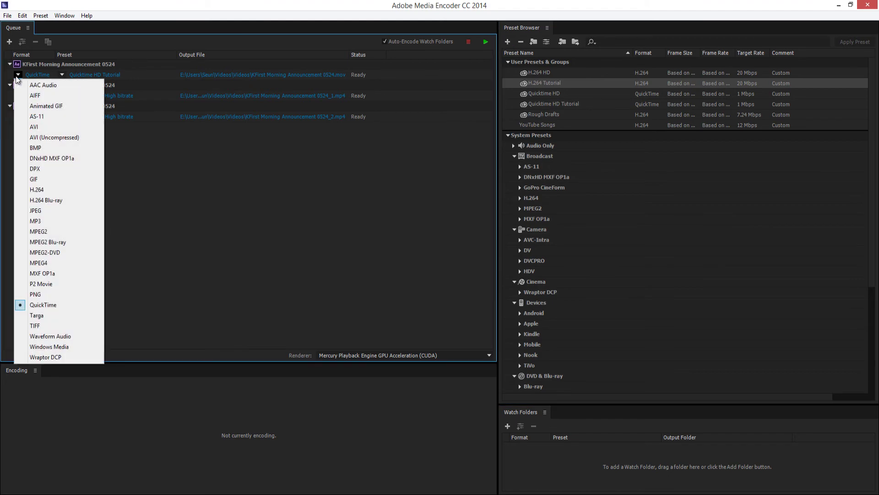
left_click(39, 189)
left_click(63, 75)
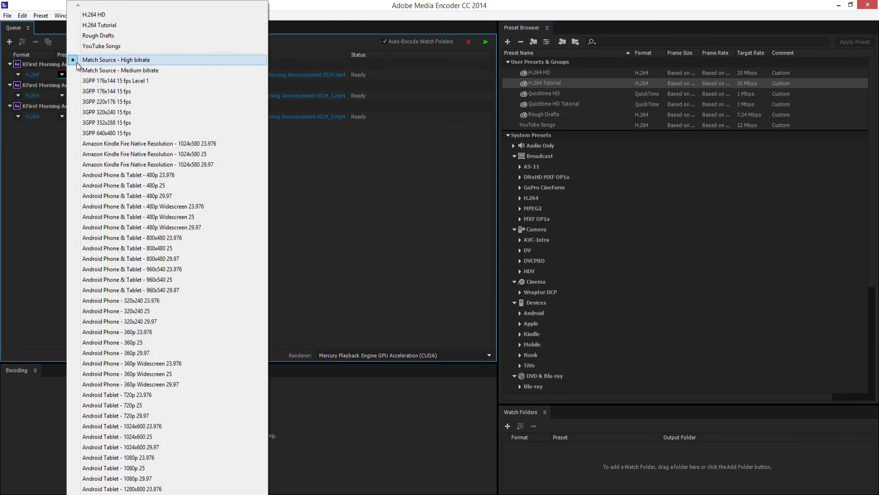
left_click(96, 25)
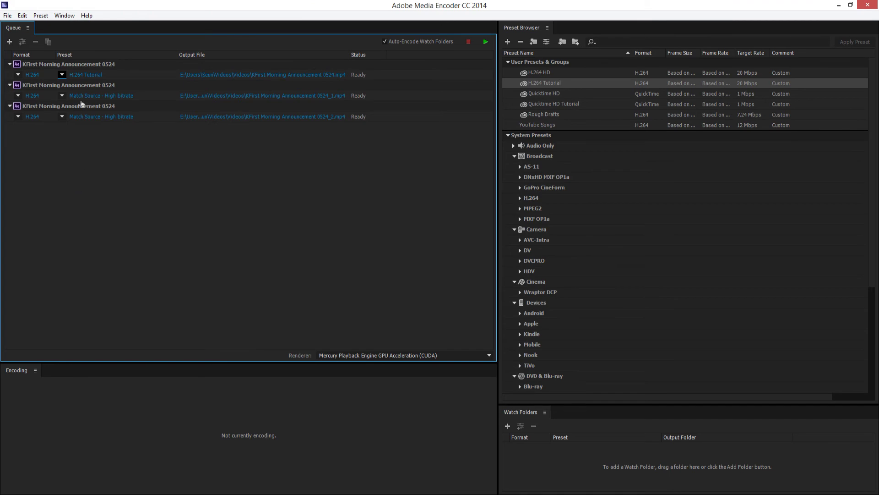
left_click(83, 75)
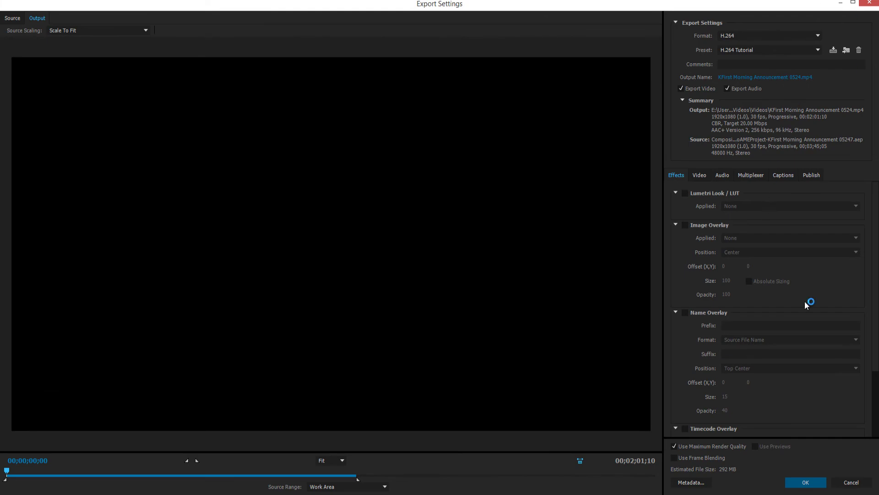
left_click(806, 482)
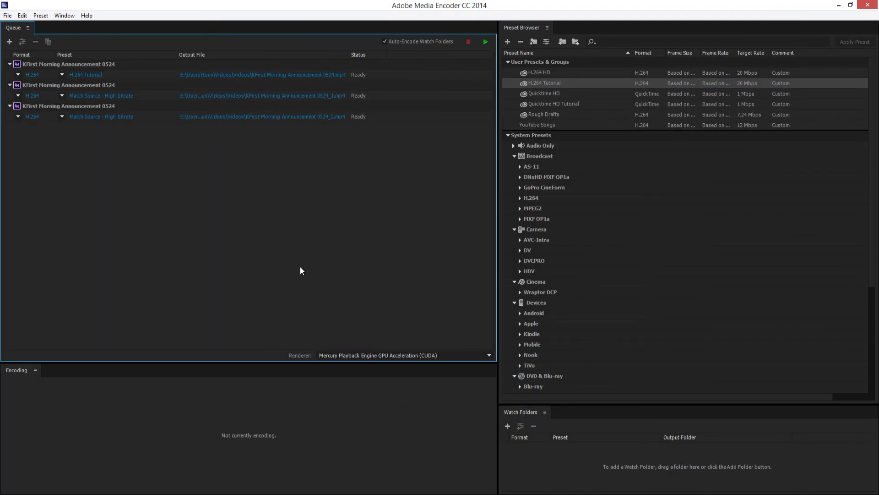
Step: Duplicate the third KFirst Morning Announcement 0524 queue item three times
left_click(71, 106)
key("ctrl+d")
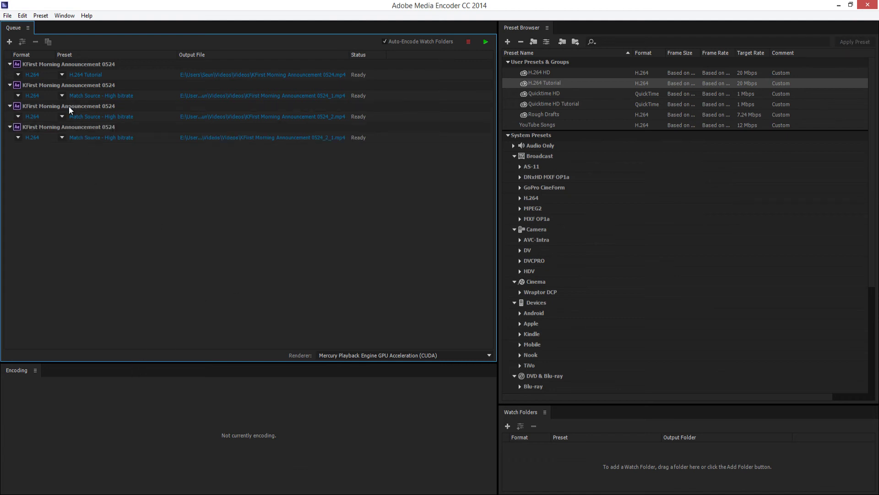
key("ctrl+d")
key("ctrl+d")
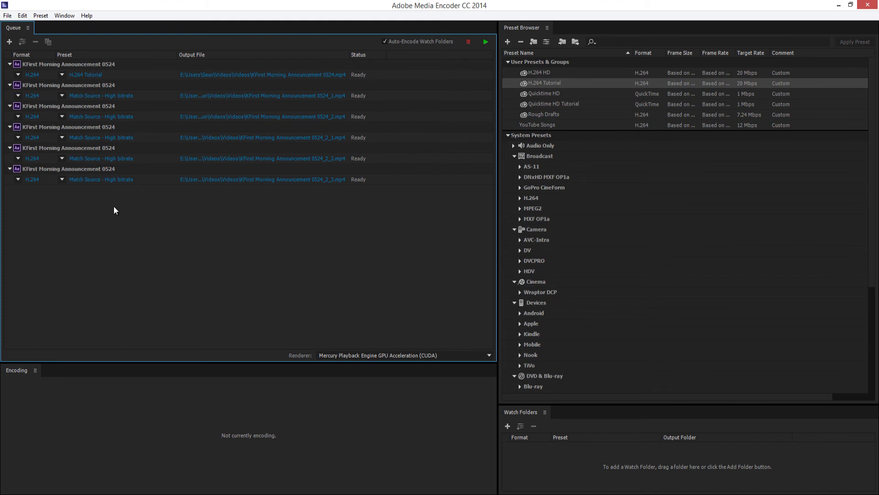
Step: Assign the QuickTime format and the Quicktime HD Tutorial preset to all queue items at once
mouse_move(111, 101)
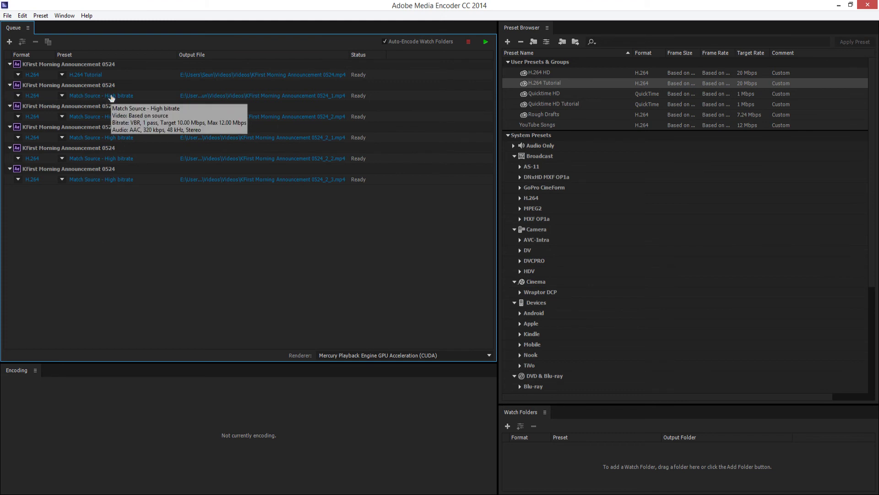
left_click(104, 64)
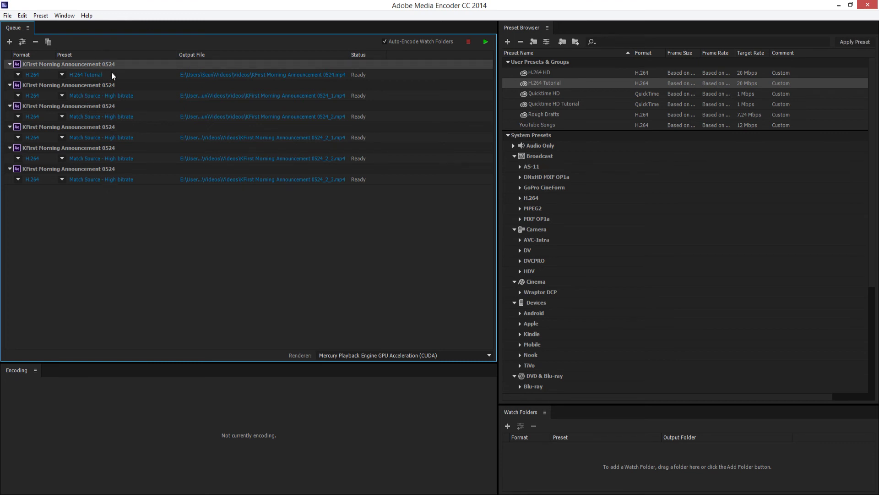
left_click(137, 170, "shift")
left_click(156, 205)
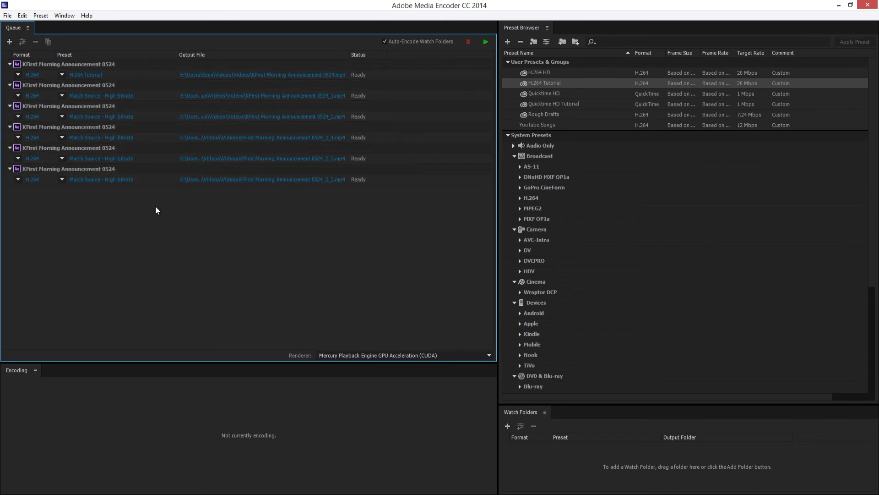
key("ctrl+a")
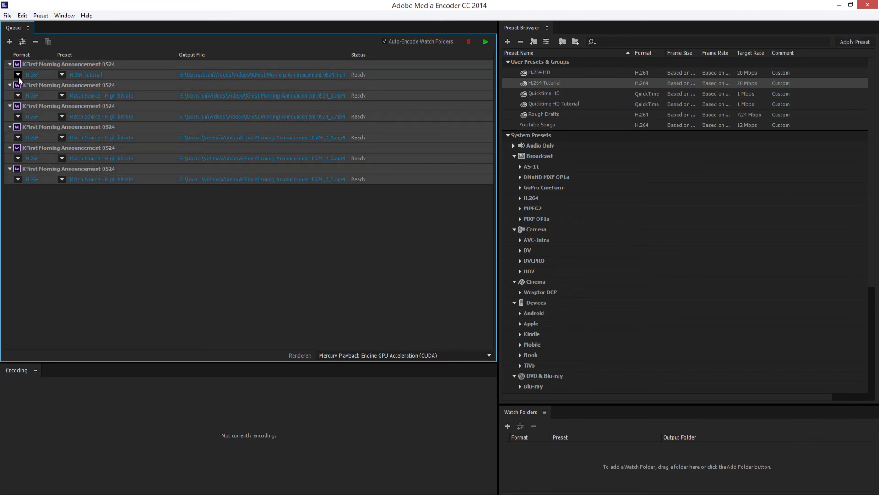
left_click(18, 138)
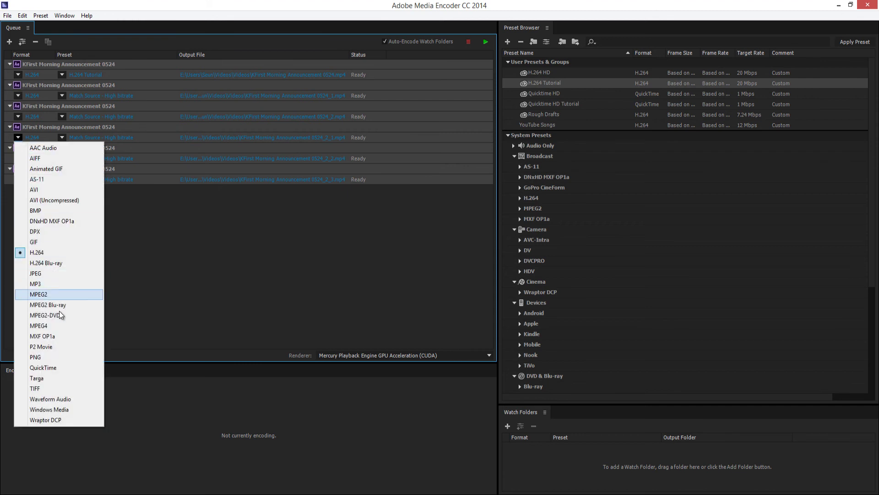
left_click(40, 368)
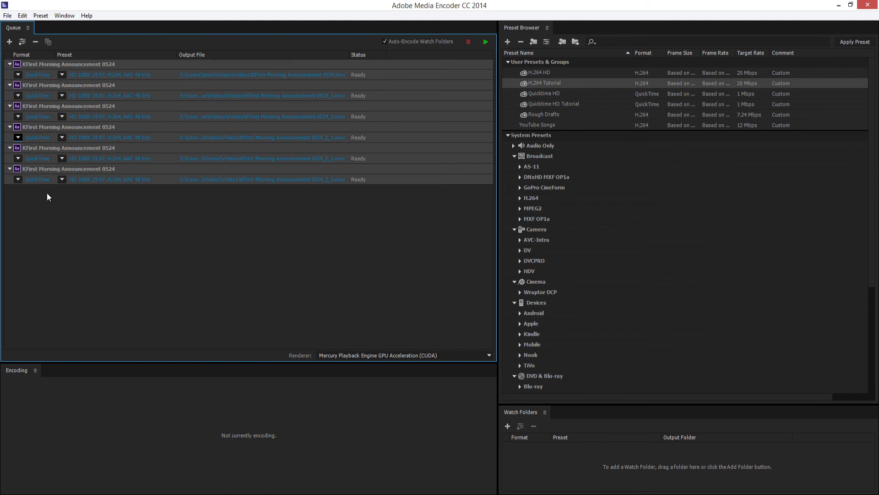
left_click(62, 94)
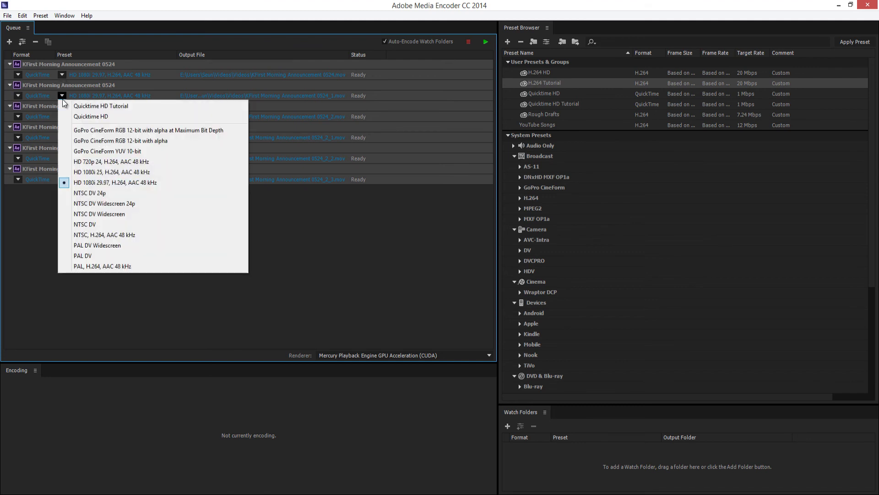
left_click(80, 107)
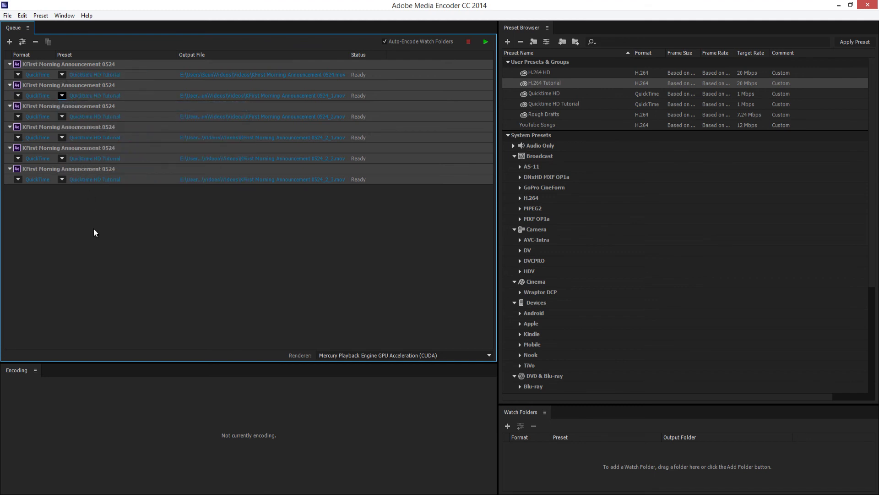
left_click(94, 229)
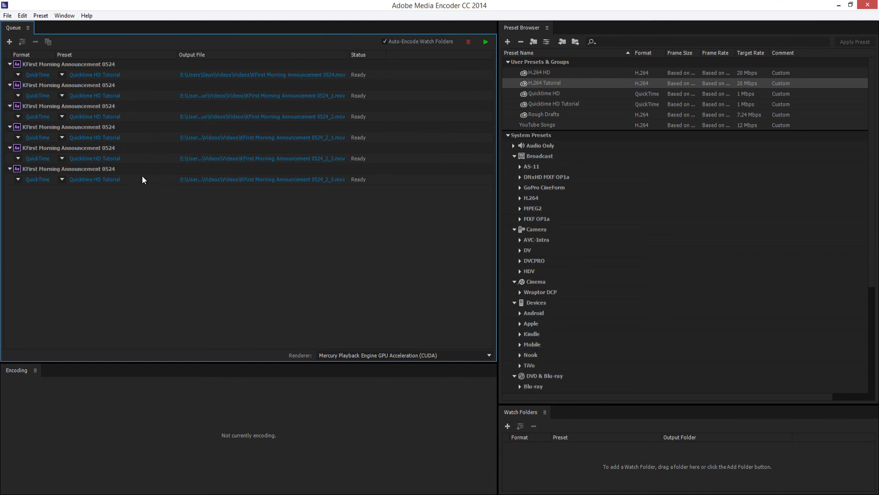
Step: Assign the H.264 format and the H.264 Tutorial preset to all queue items at once
key("ctrl+a")
left_click(17, 117)
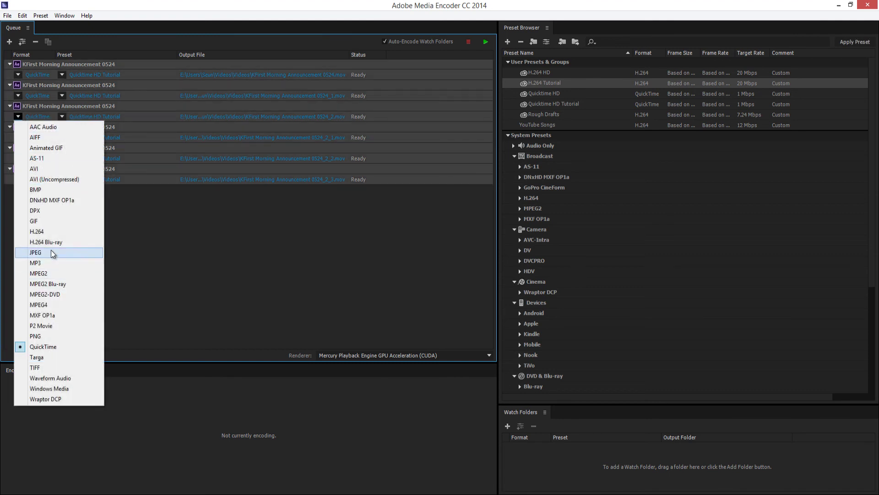
left_click(82, 231)
left_click(62, 137)
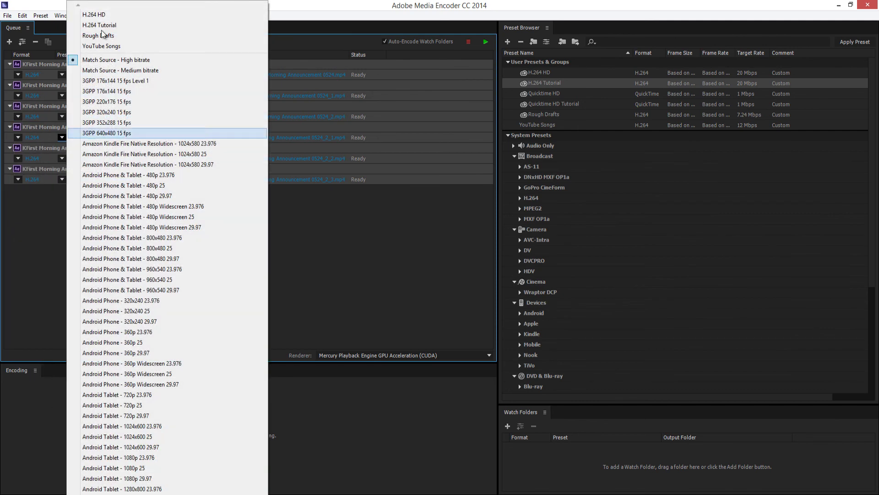
left_click(122, 25)
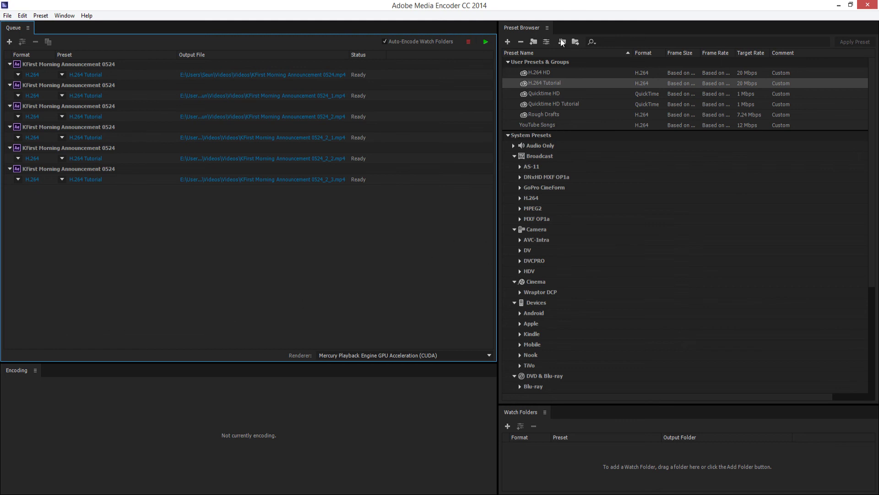
Step: Review the settings of the H.264 Tutorial preset and close them without making changes
left_click(545, 83)
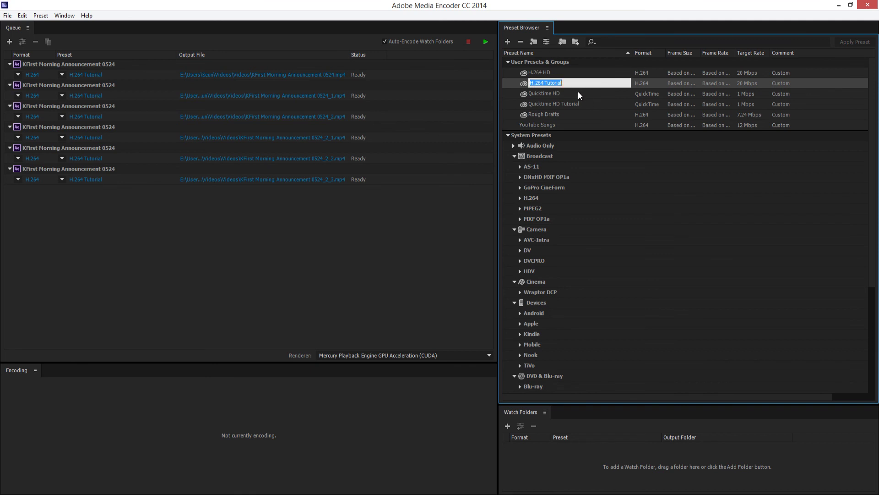
key("Return")
left_click(547, 42)
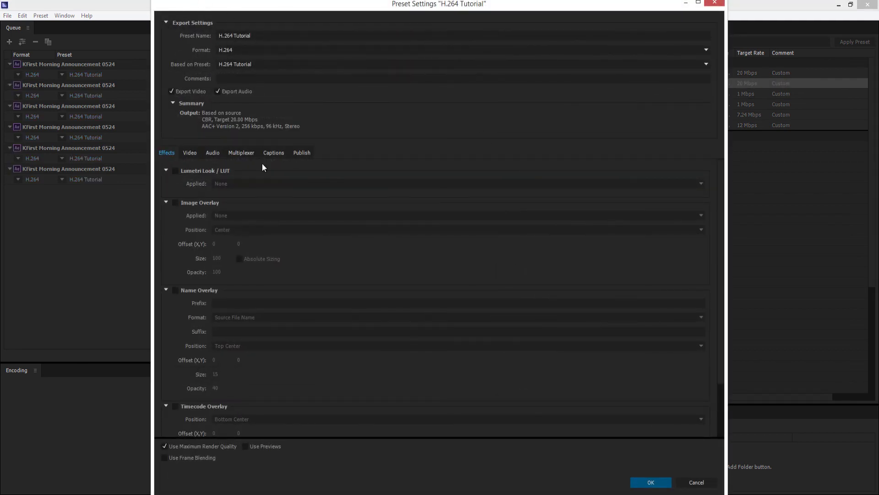
left_click(714, 3)
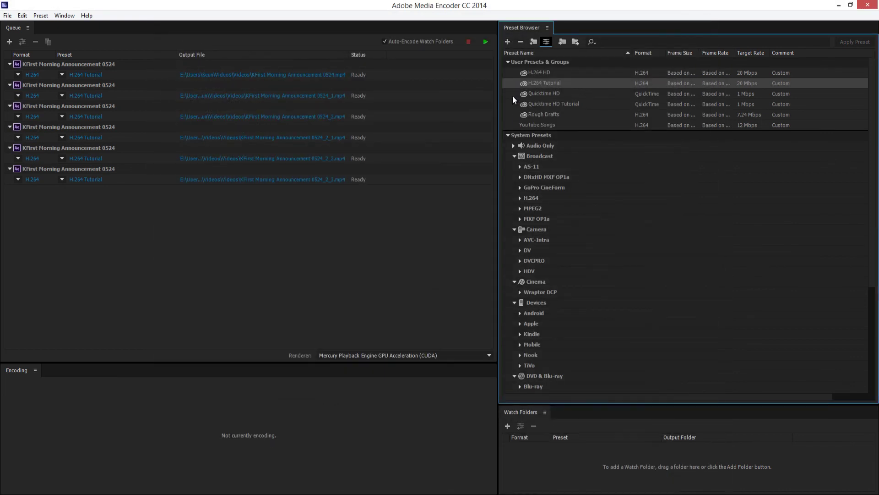
Step: Delete the H.264 Tutorial and Quicktime HD Tutorial presets from the user presets
mouse_move(555, 85)
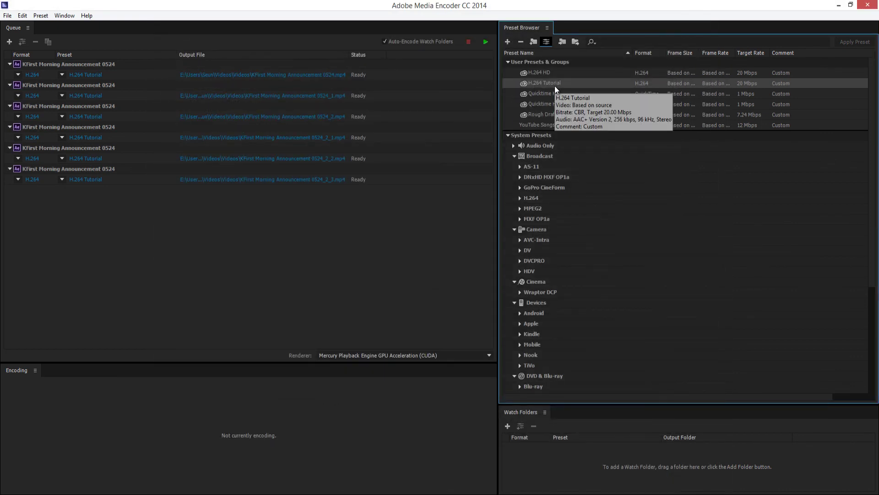
left_click(520, 42)
left_click(484, 272)
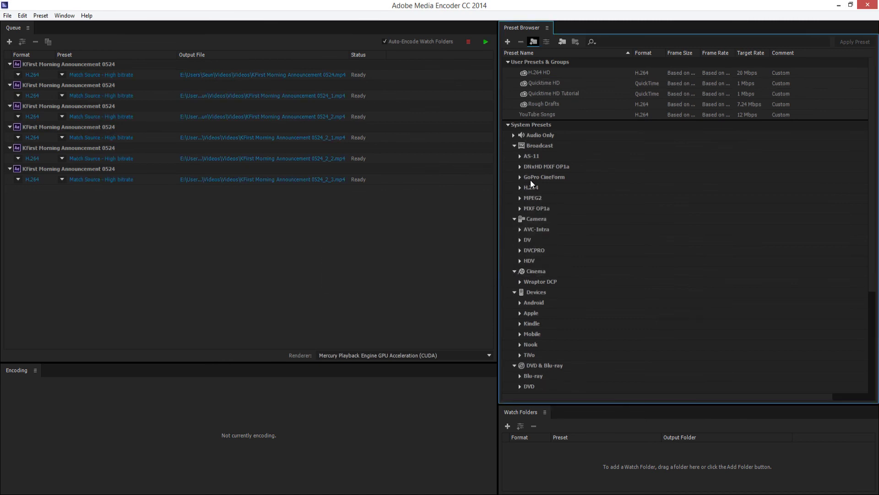
left_click(528, 94)
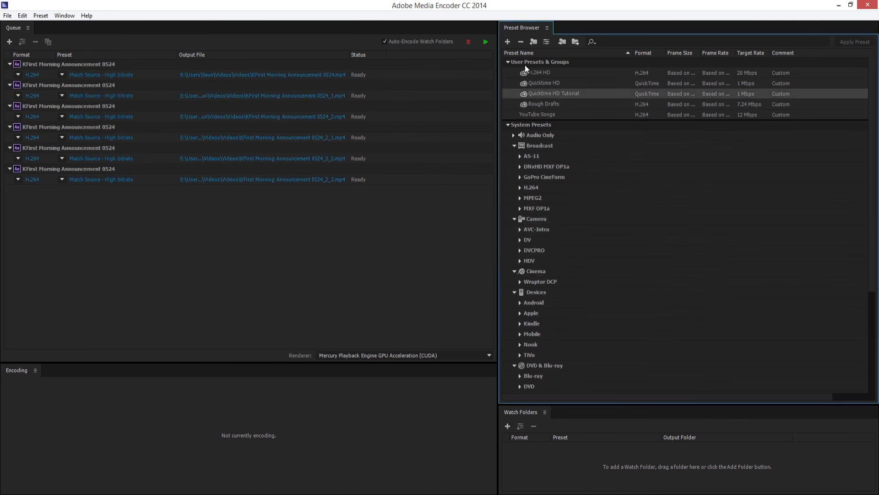
left_click(520, 43)
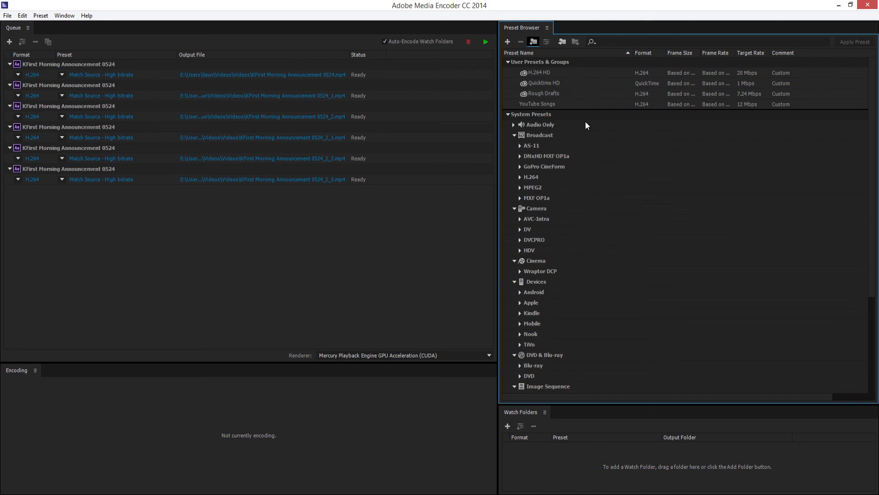
Step: Examine the format and preset choices in the first queue item's export settings, try YouTube Songs, and close without applying it
left_click(115, 74)
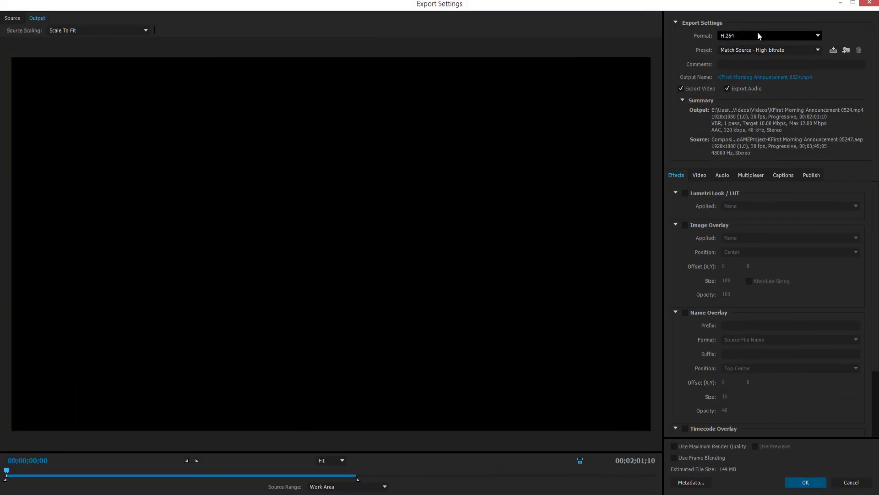
left_click(757, 36)
left_click(760, 20)
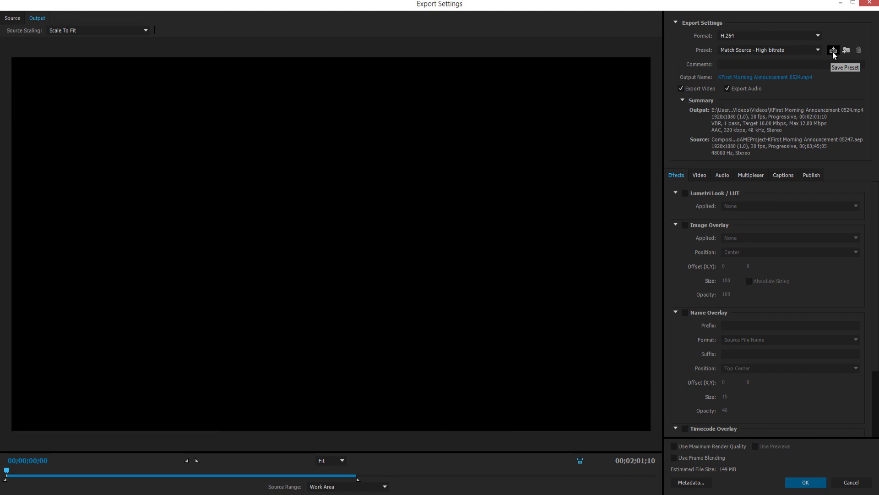
left_click(751, 36)
left_click(738, 154)
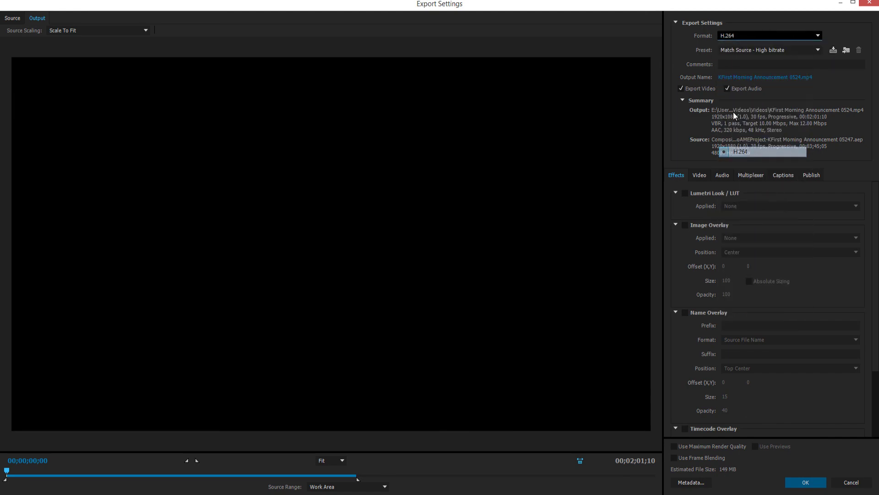
left_click(732, 51)
left_click(561, 50)
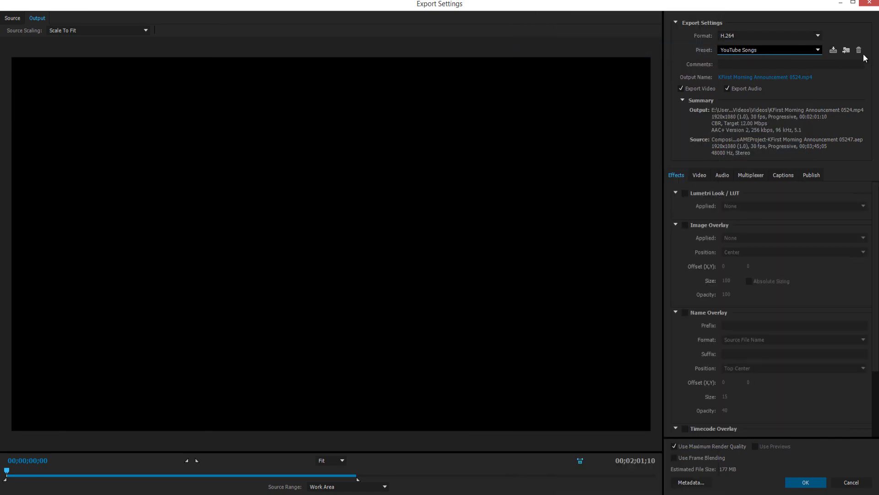
left_click(869, 3)
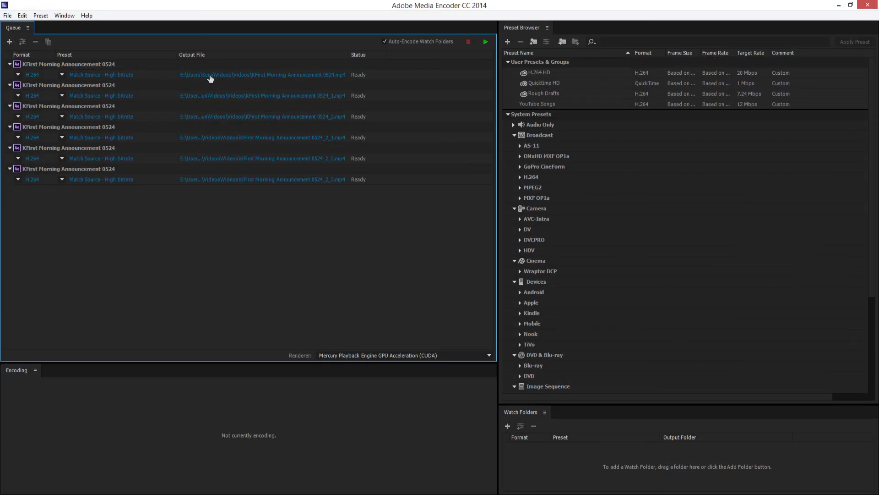
Step: Set the first queue item's output location to the Desktop, keeping the file name KFirst Morning Announcement 0524
left_click(205, 77)
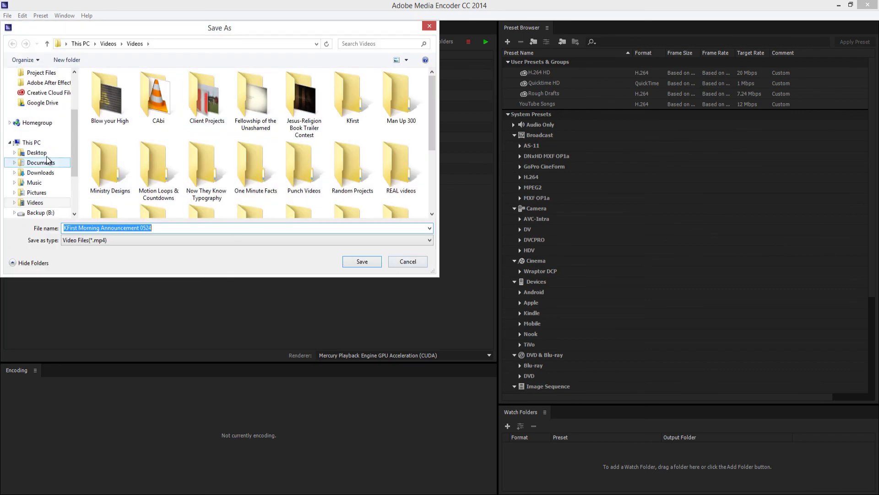
left_click(37, 153)
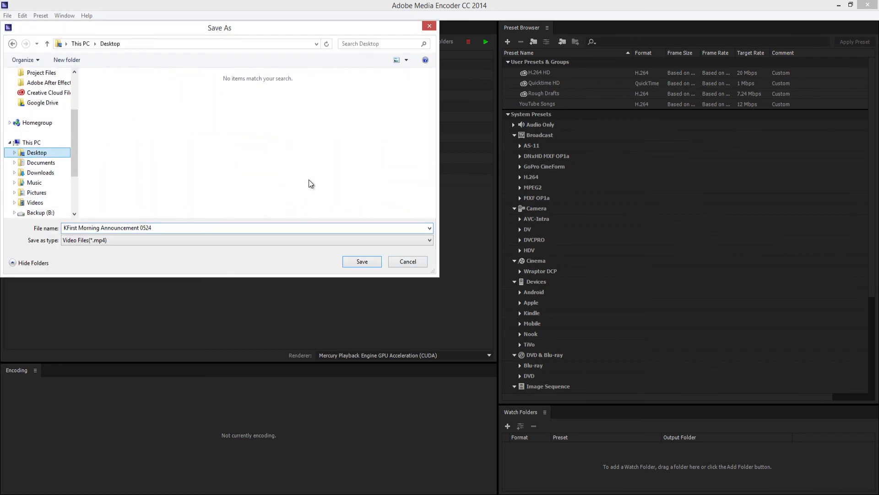
left_click(371, 266)
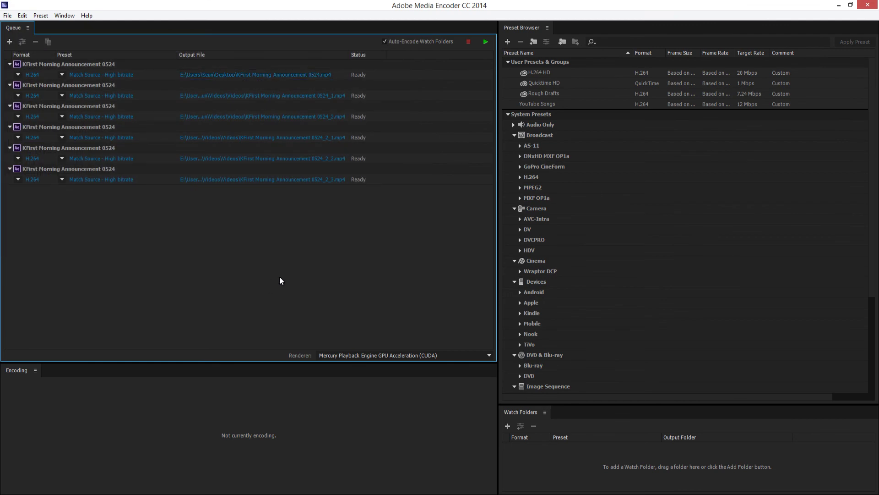